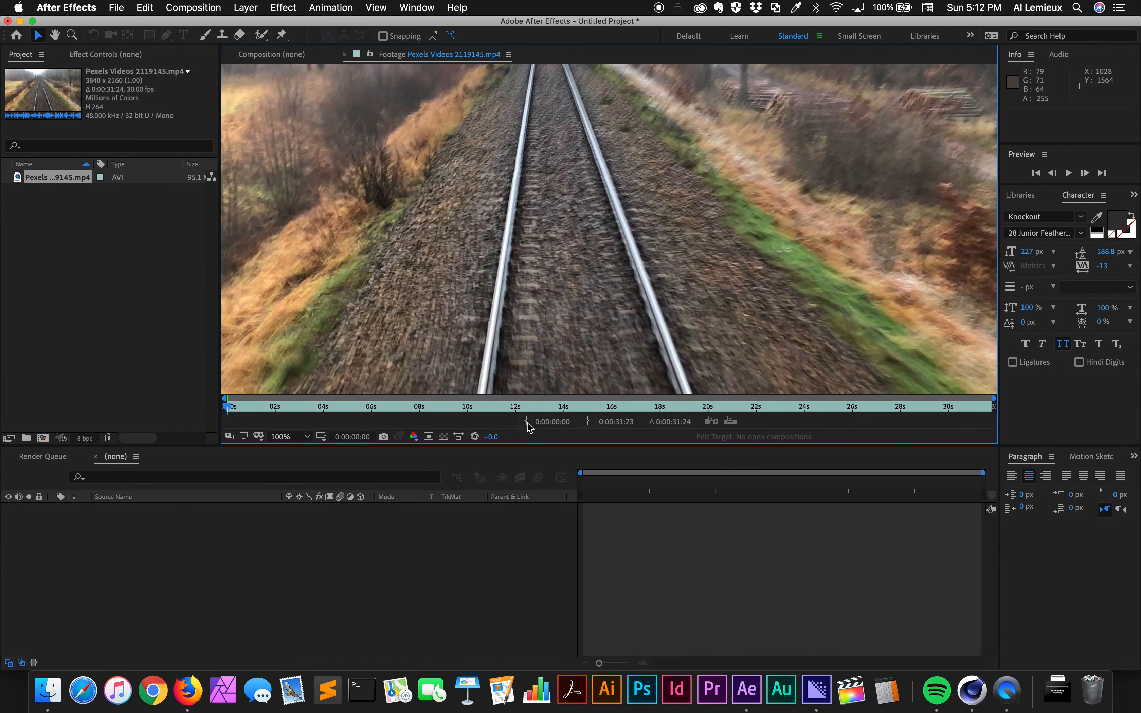
- Trim the railway footage to end at 0:00:05:00 and create a new composition from it
left_click_drag(228, 409, 349, 422)
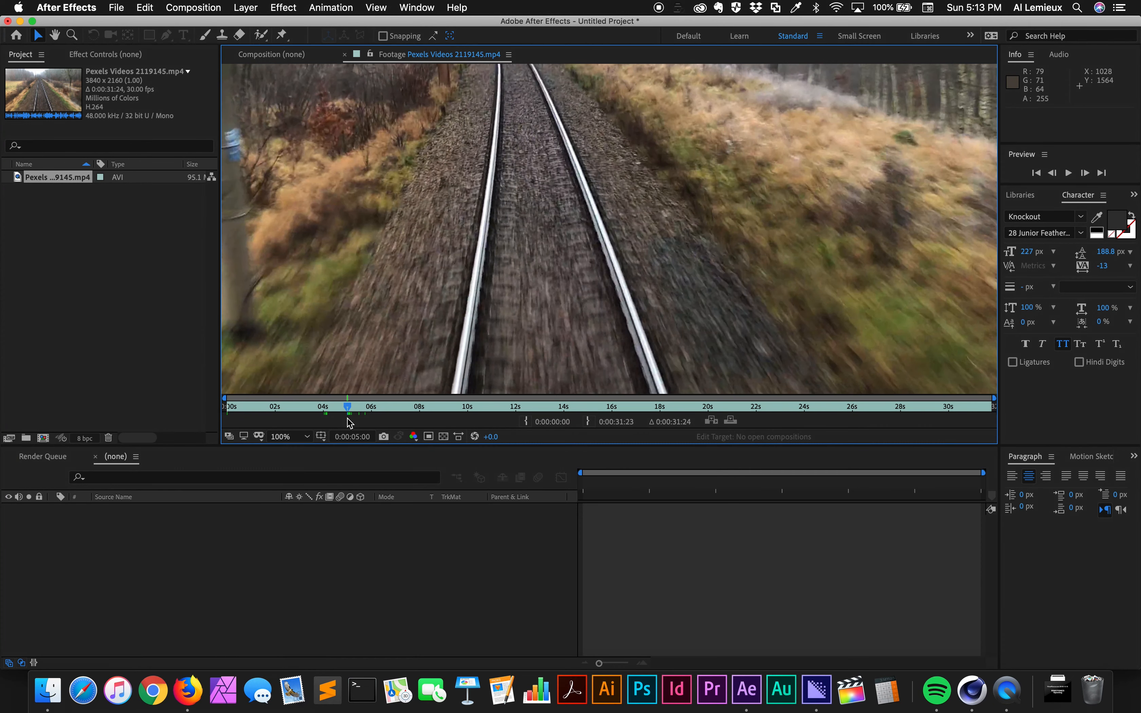
left_click(588, 421)
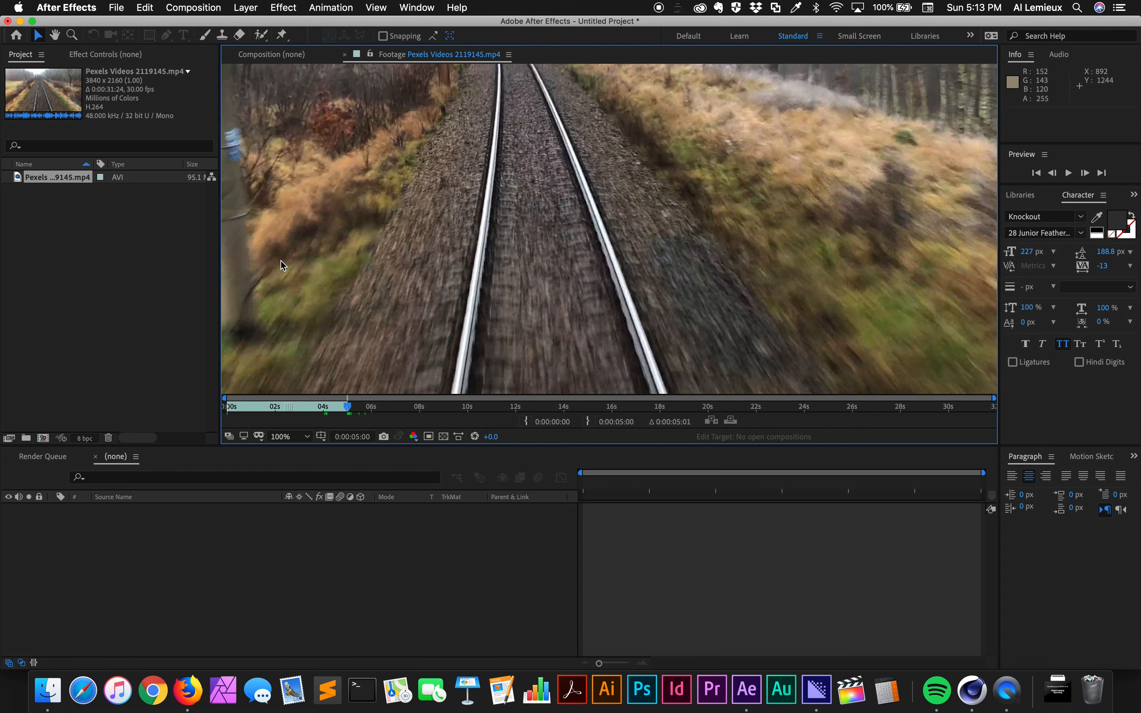
left_click(46, 185)
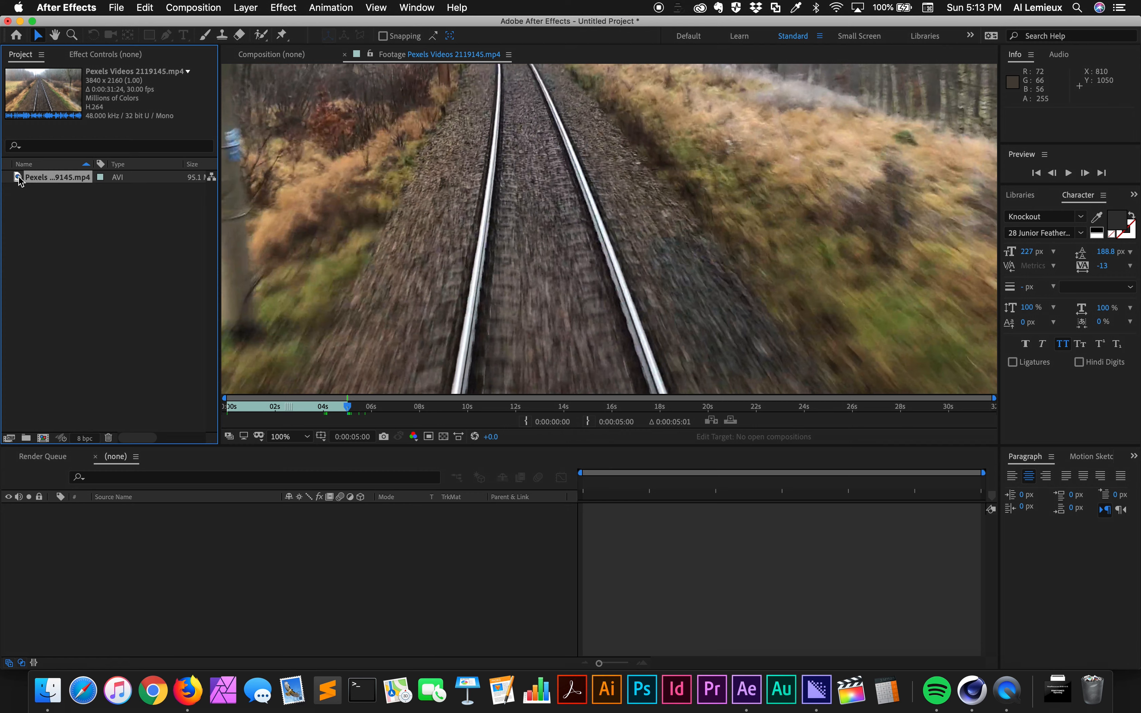
left_click_drag(19, 181, 123, 581)
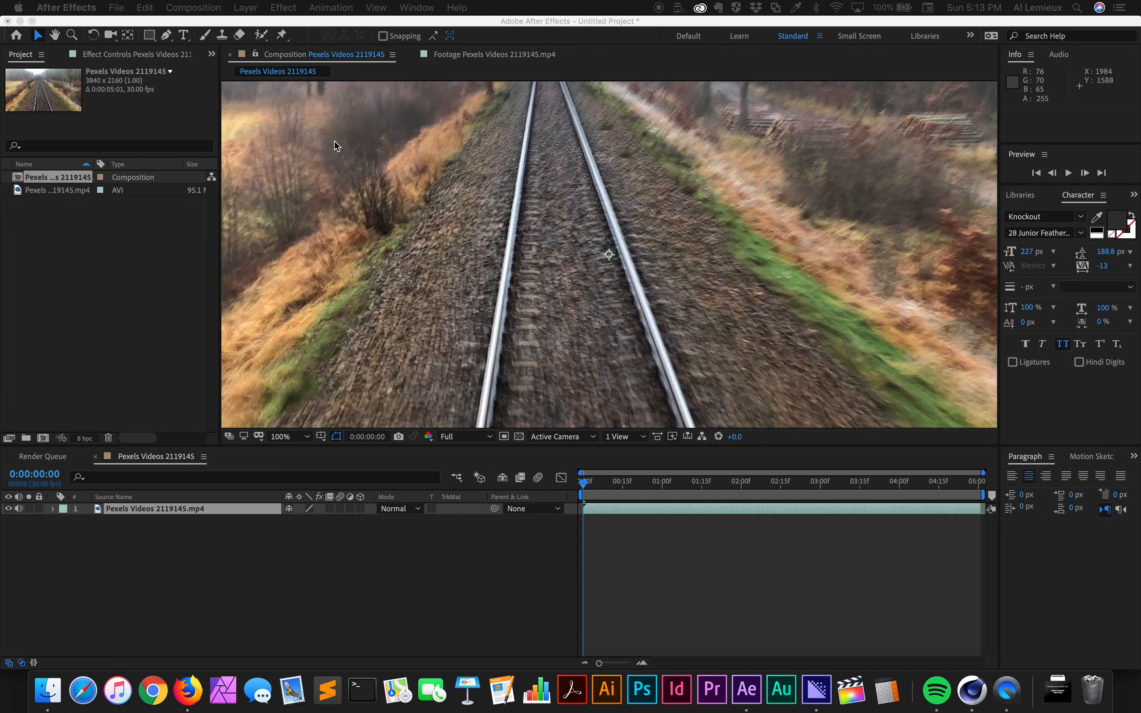
- Review the new composition's size, frame rate and duration in its settings
left_click(197, 7)
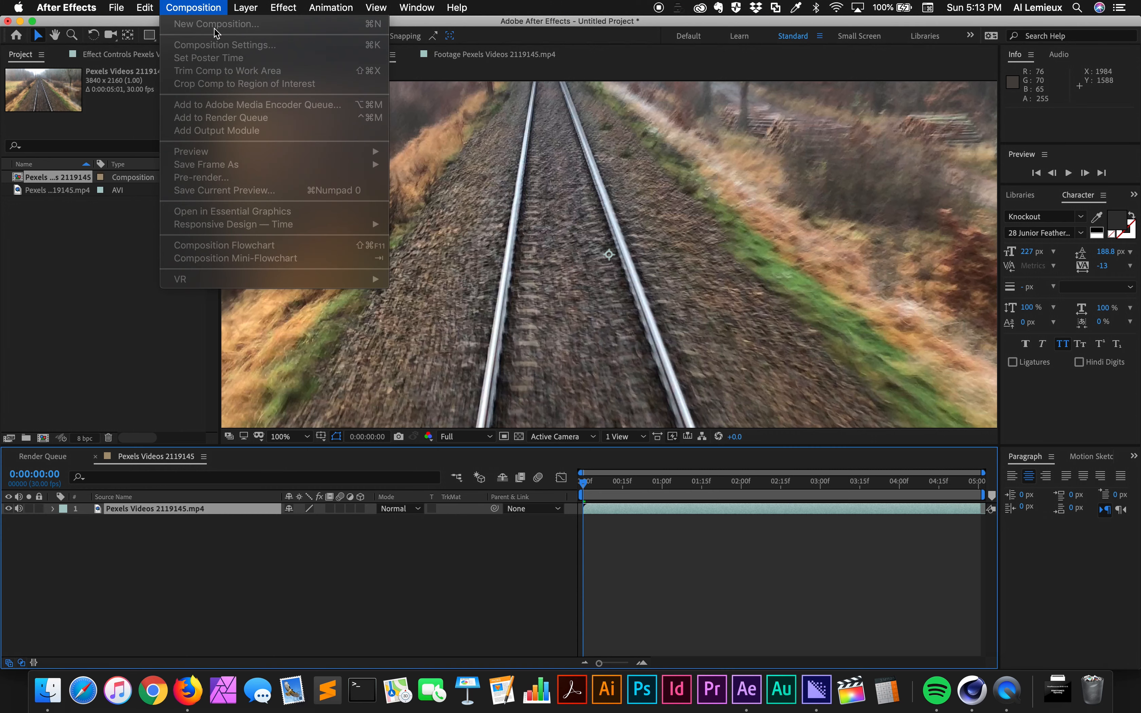
left_click(198, 7)
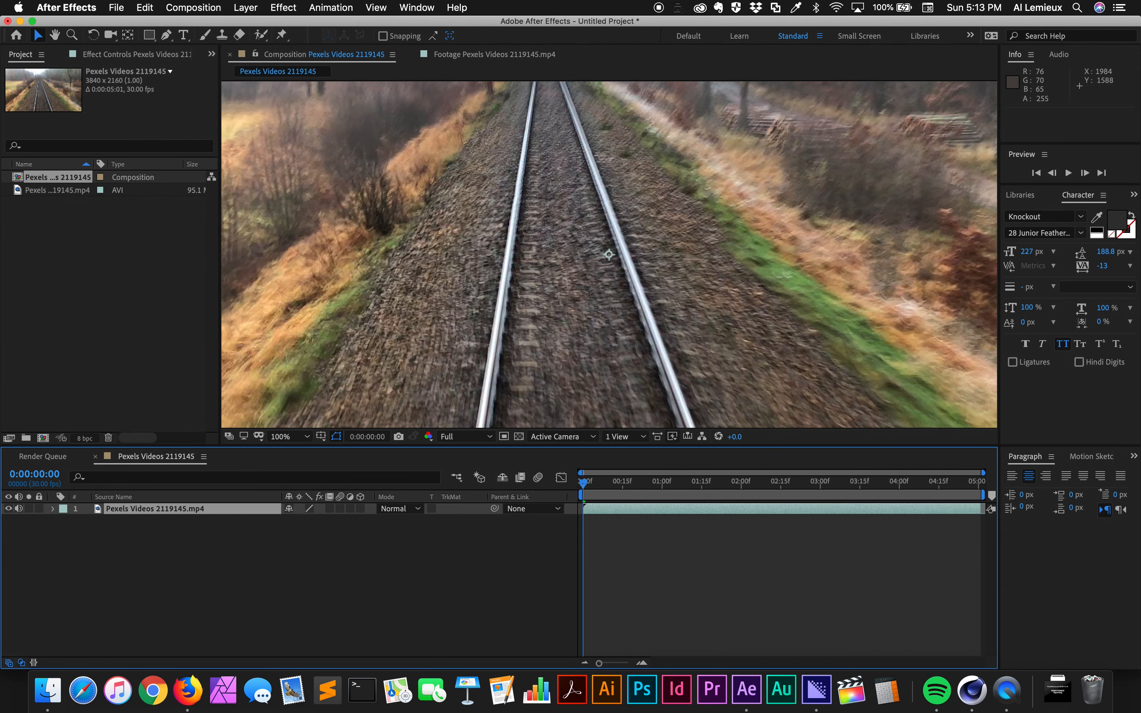
key("super+k")
left_click_drag(1138, 304, 445, 110)
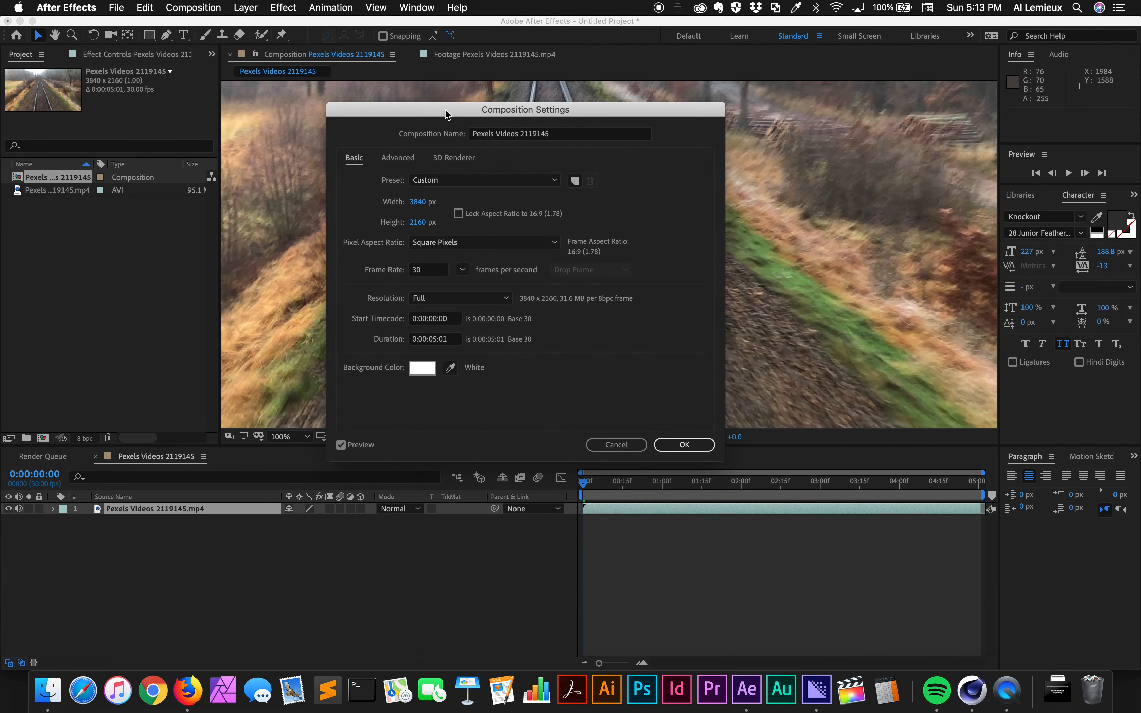
left_click(661, 441)
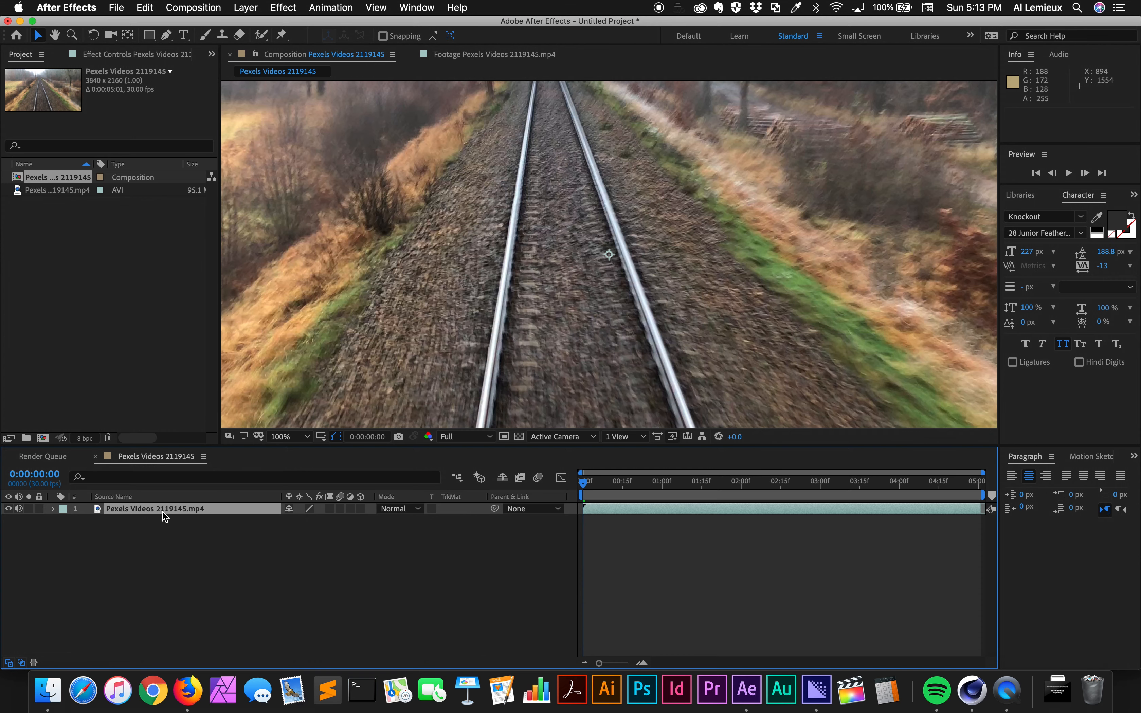
- Run Track Camera on the railway footage layer and move the current time to 0:00:01:00
left_click(340, 7)
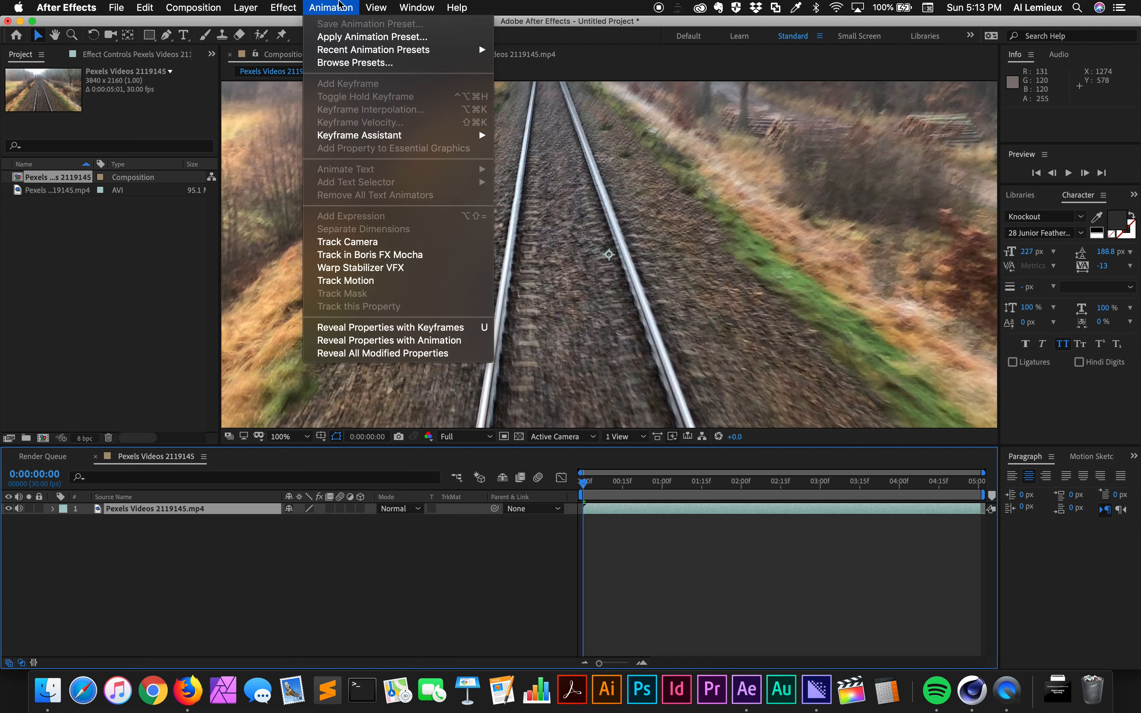
left_click(375, 242)
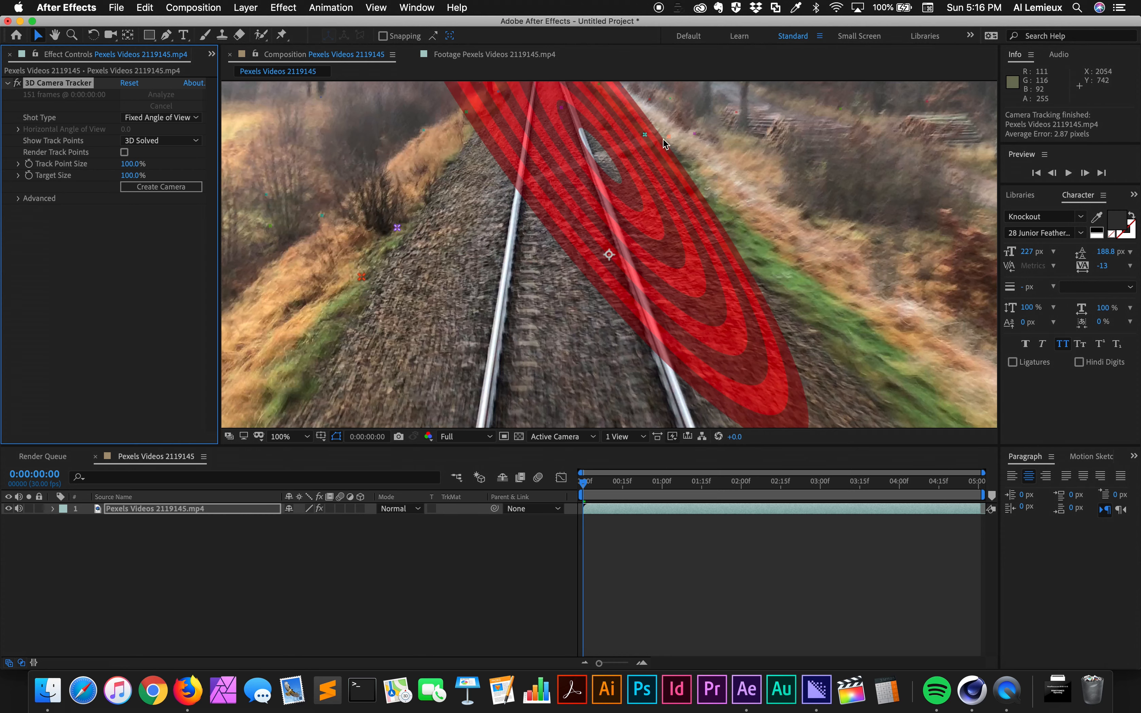
left_click(592, 485)
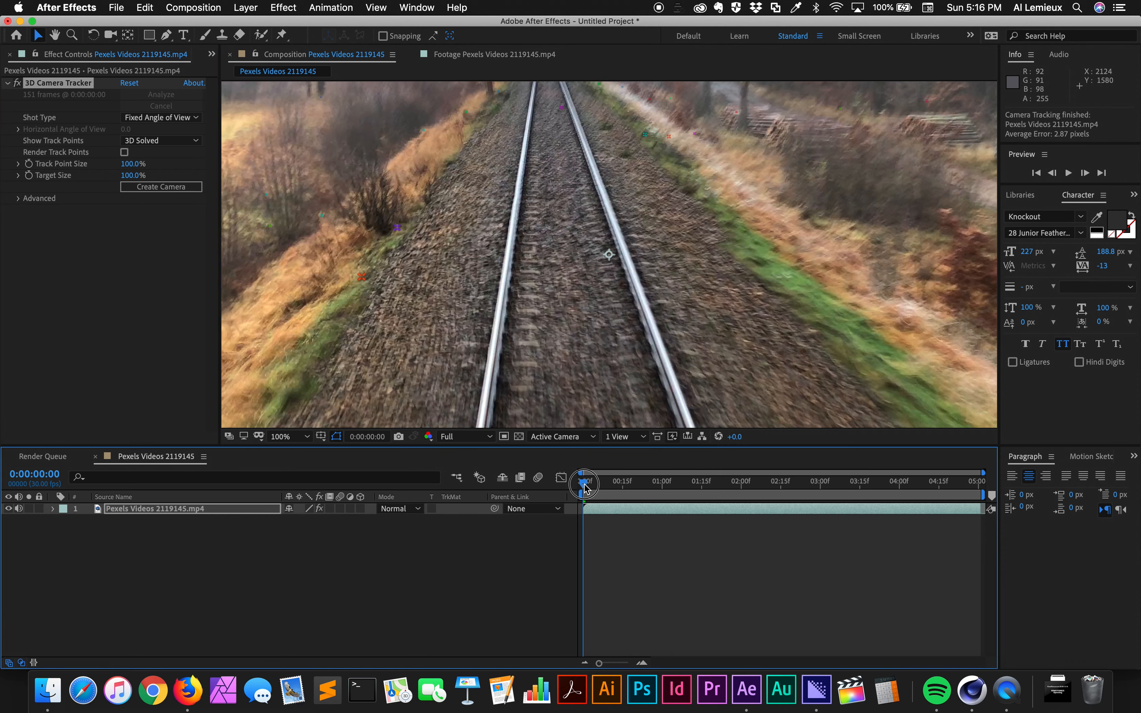
left_click_drag(605, 488, 665, 493)
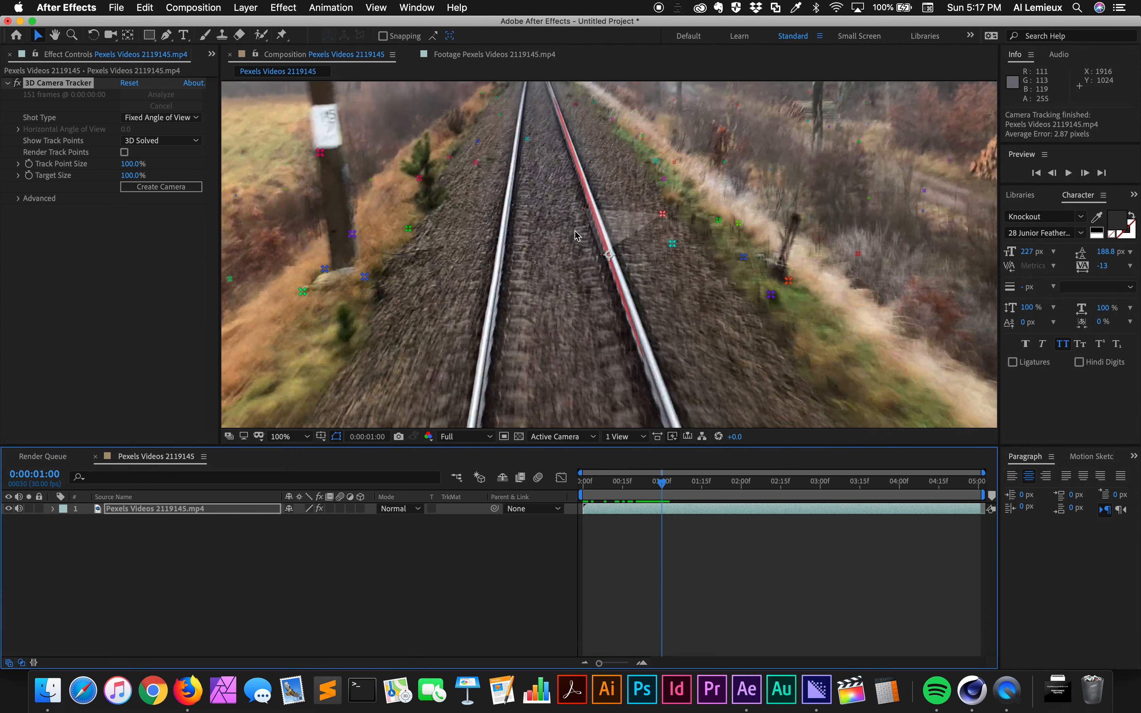
- Set the 3D Camera Tracker's Track Point Size to 150%
left_click(132, 163)
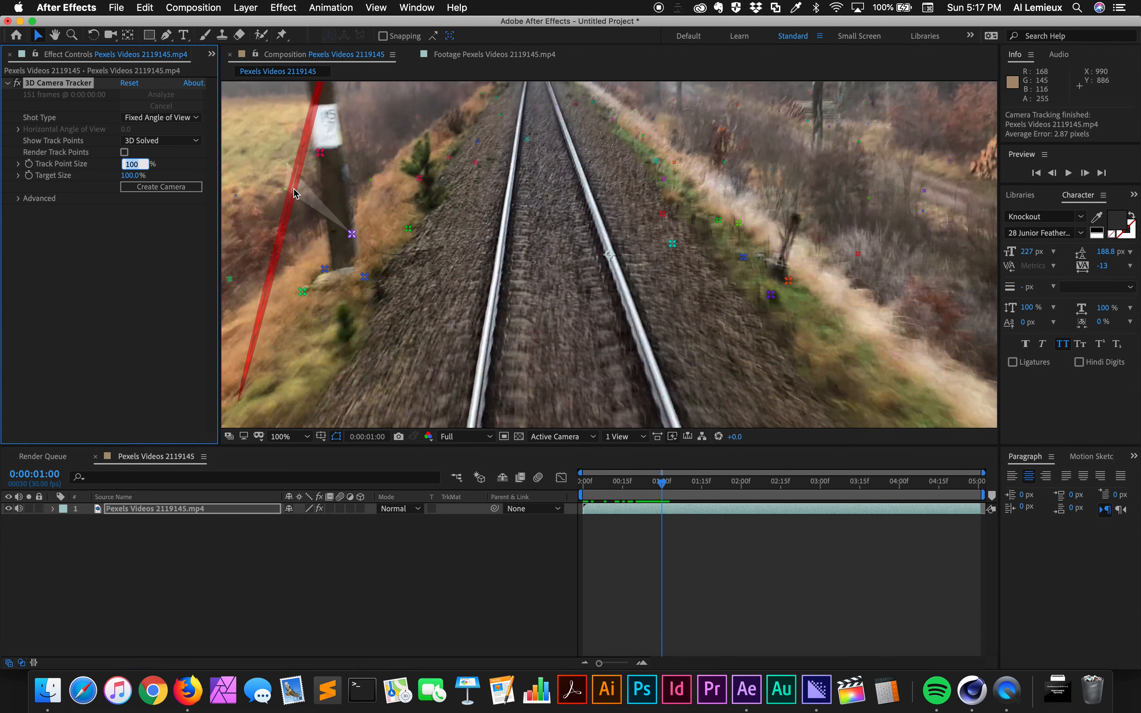
type("150")
key("Return")
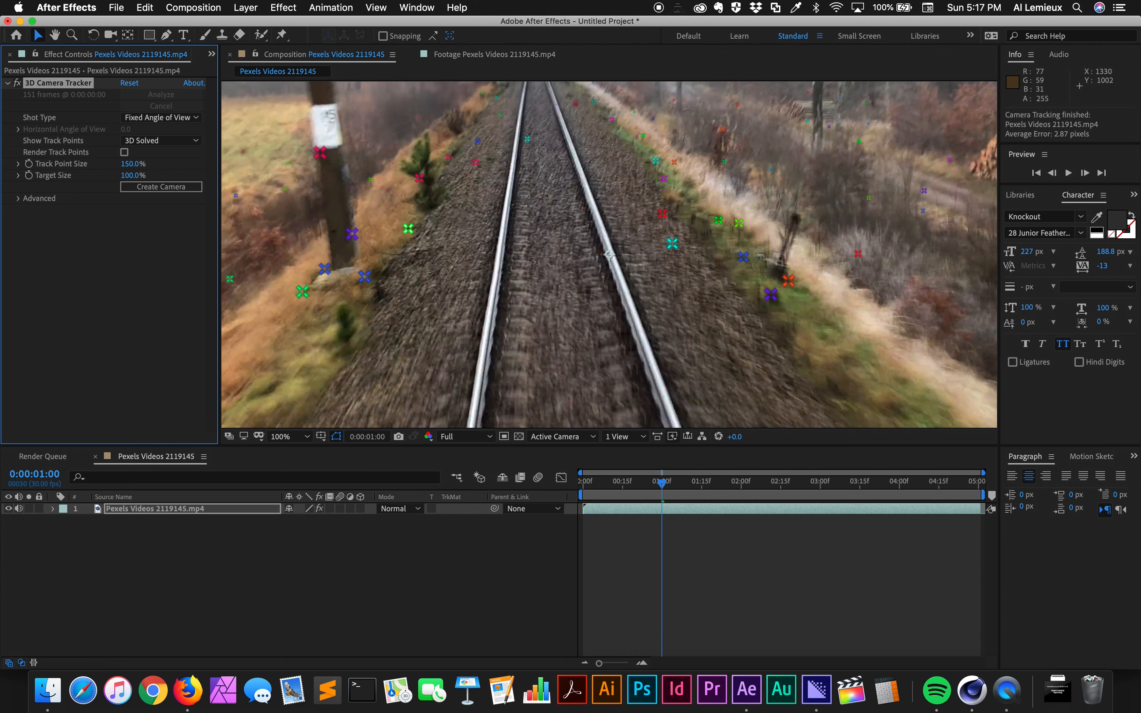
- Select five track points on both sides of the rails so the target lies flat across the track bed
left_click(663, 214)
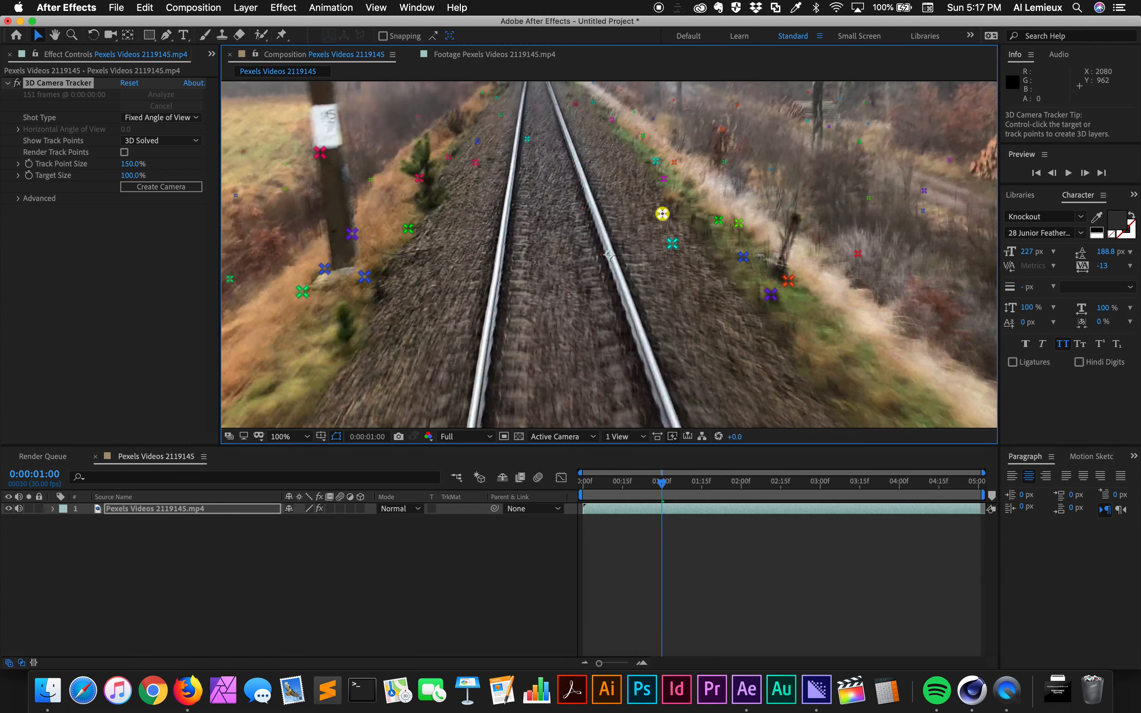
left_click(672, 244, "shift")
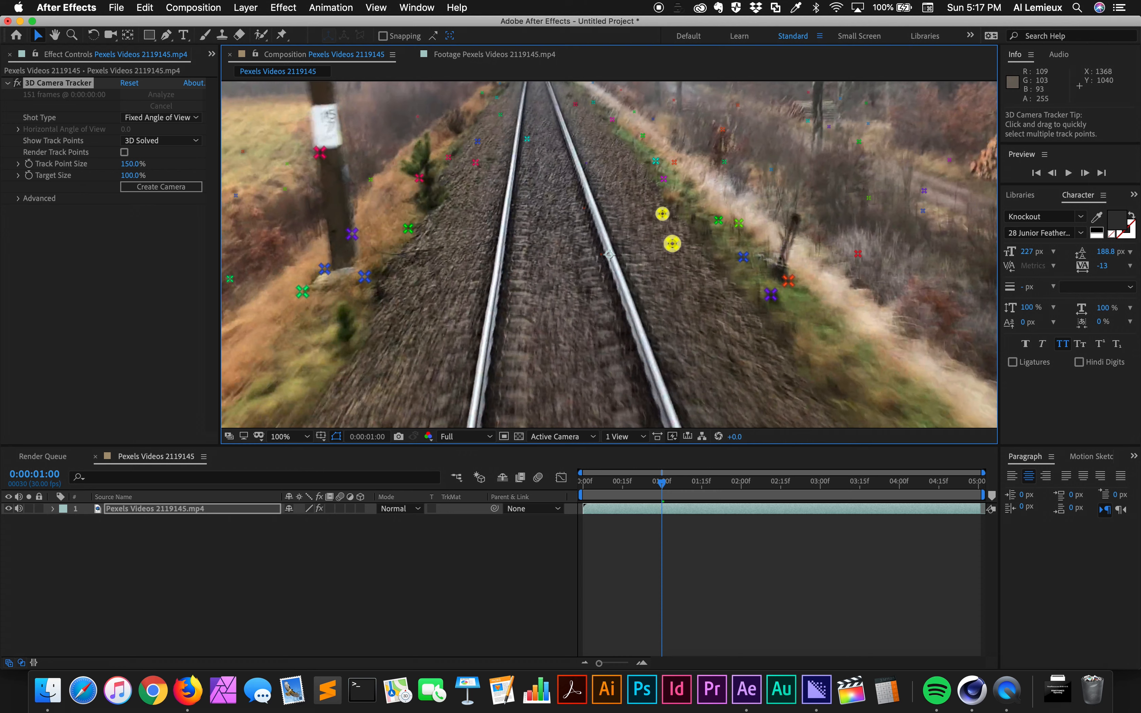
left_click(408, 228, "shift")
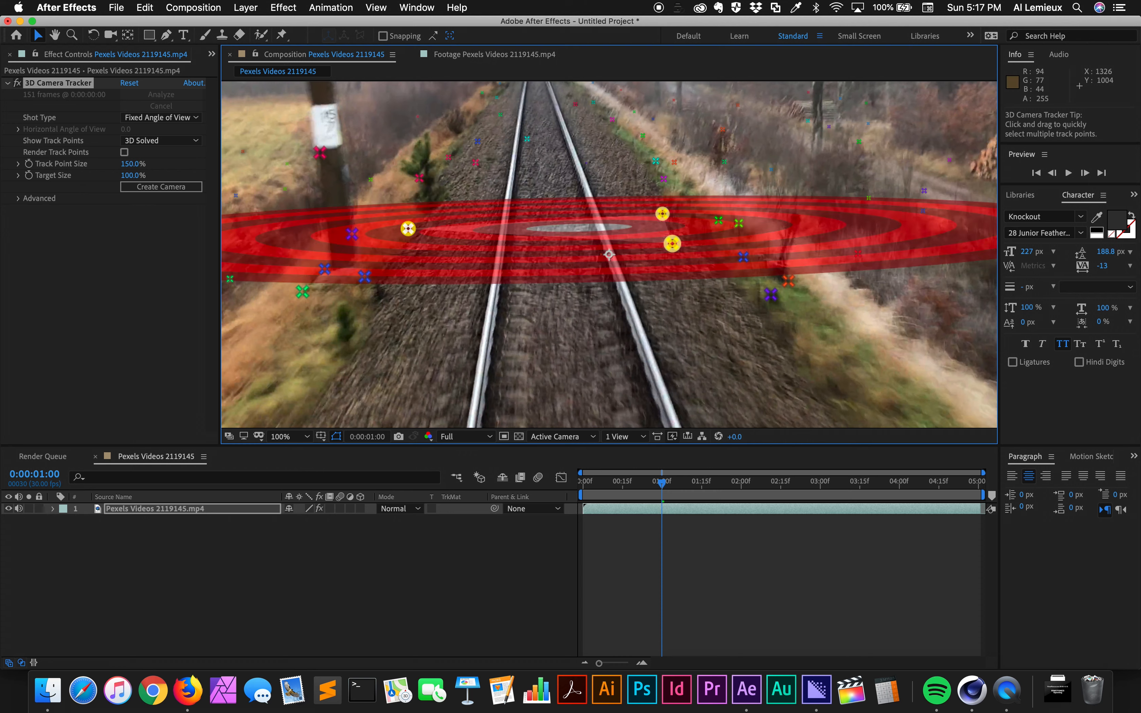
left_click(419, 178, "shift")
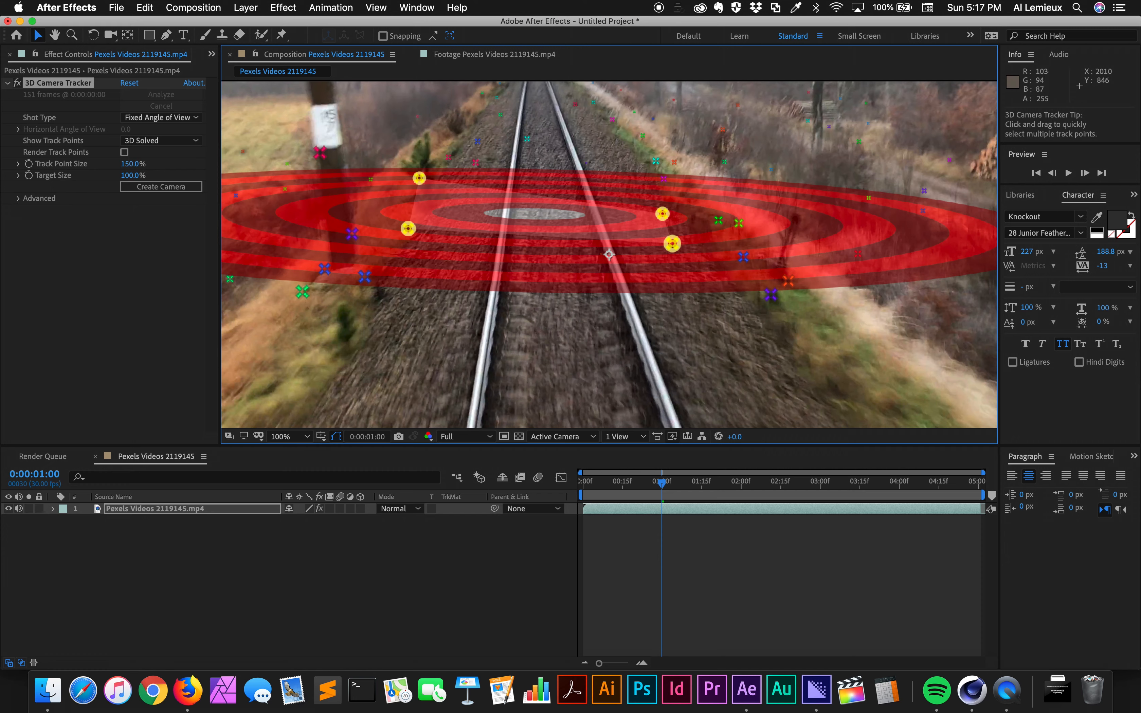
left_click(719, 220, "shift")
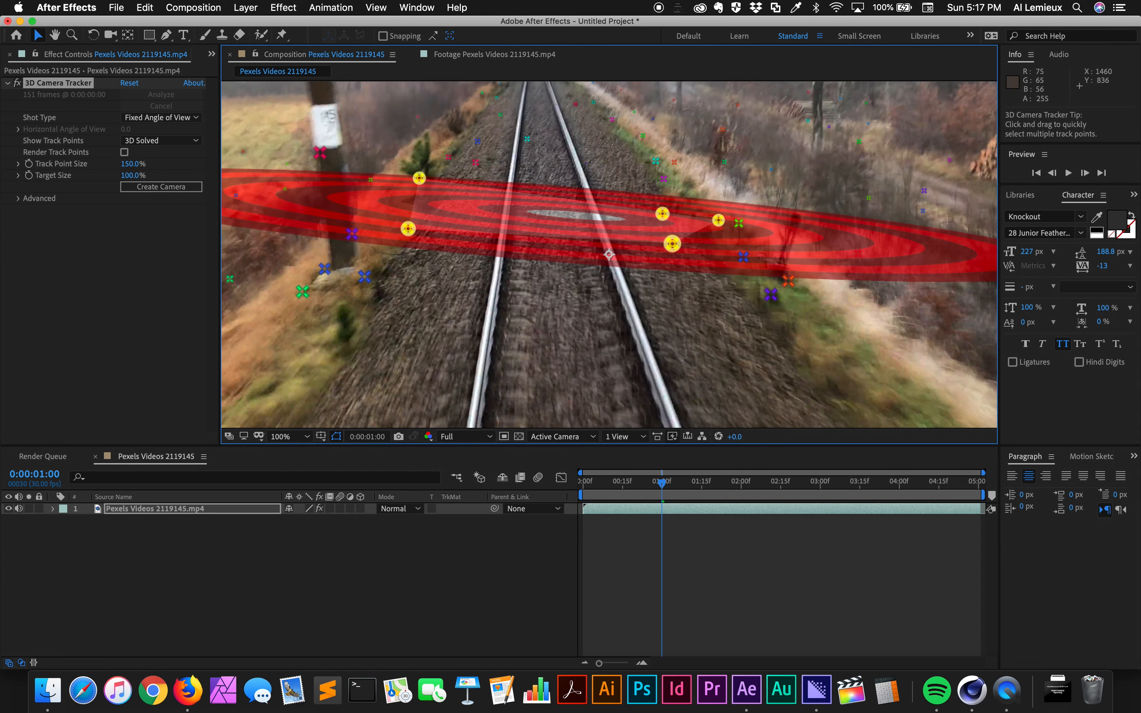
left_click(719, 220, "shift")
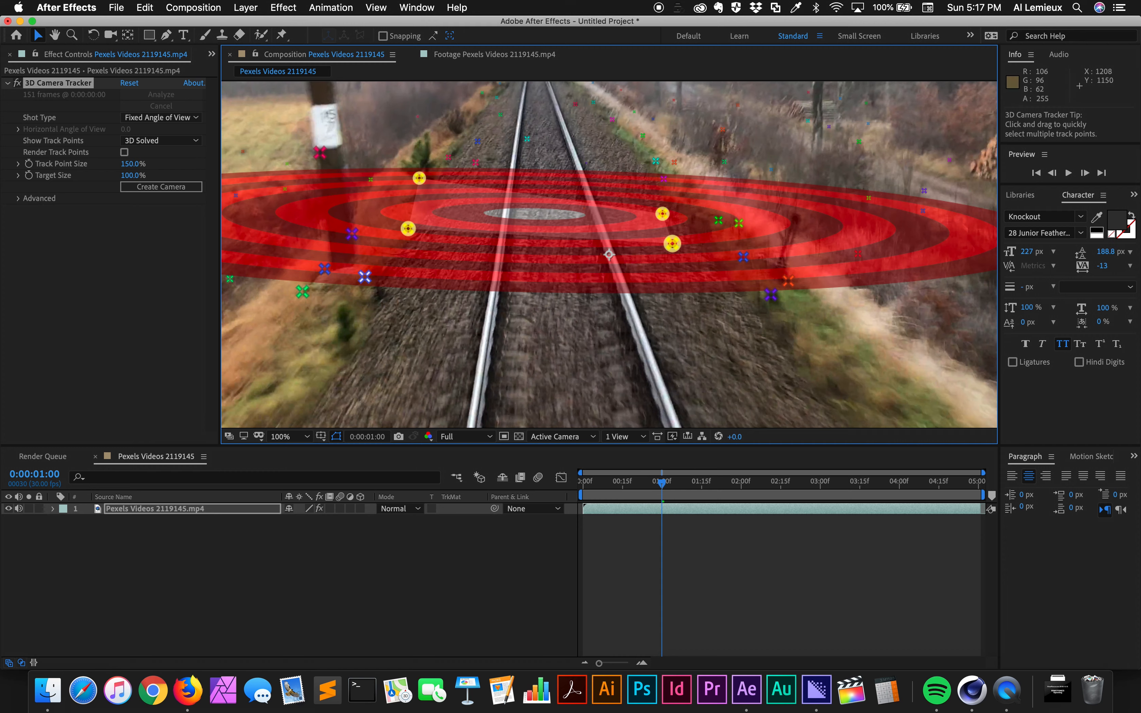
left_click(364, 277, "shift")
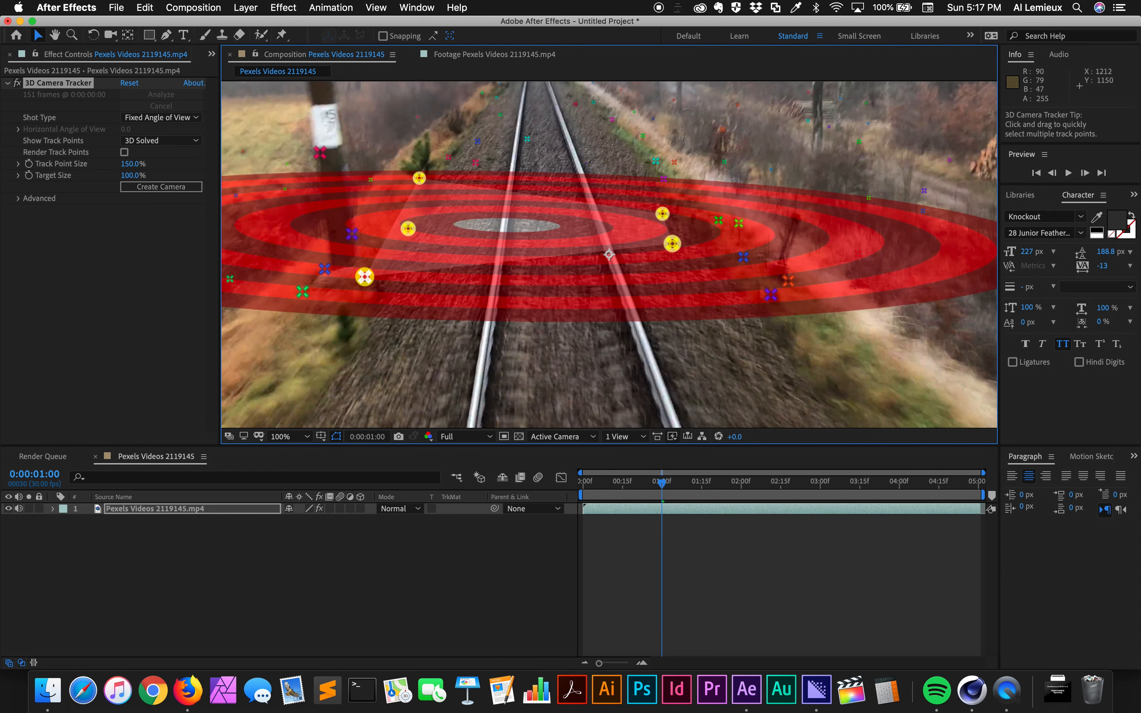
- Try adding more foreground track points on either side of the rails to the selected ground points
left_click(770, 294, "shift")
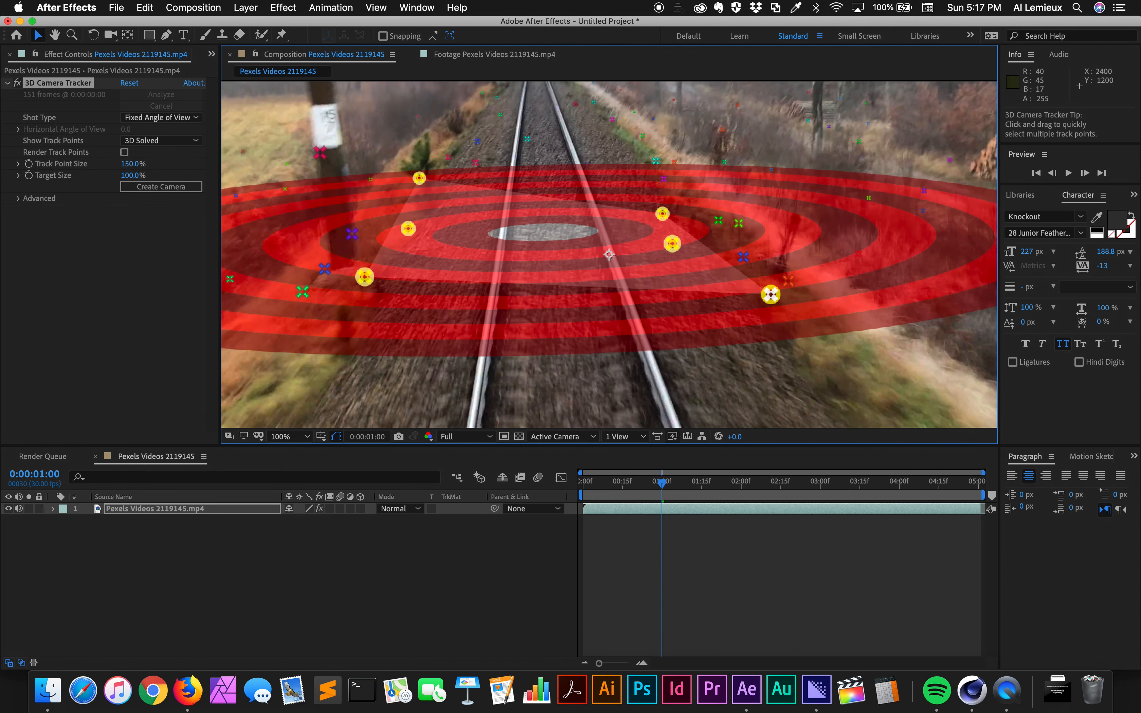
left_click(771, 295, "shift")
left_click(743, 257, "shift")
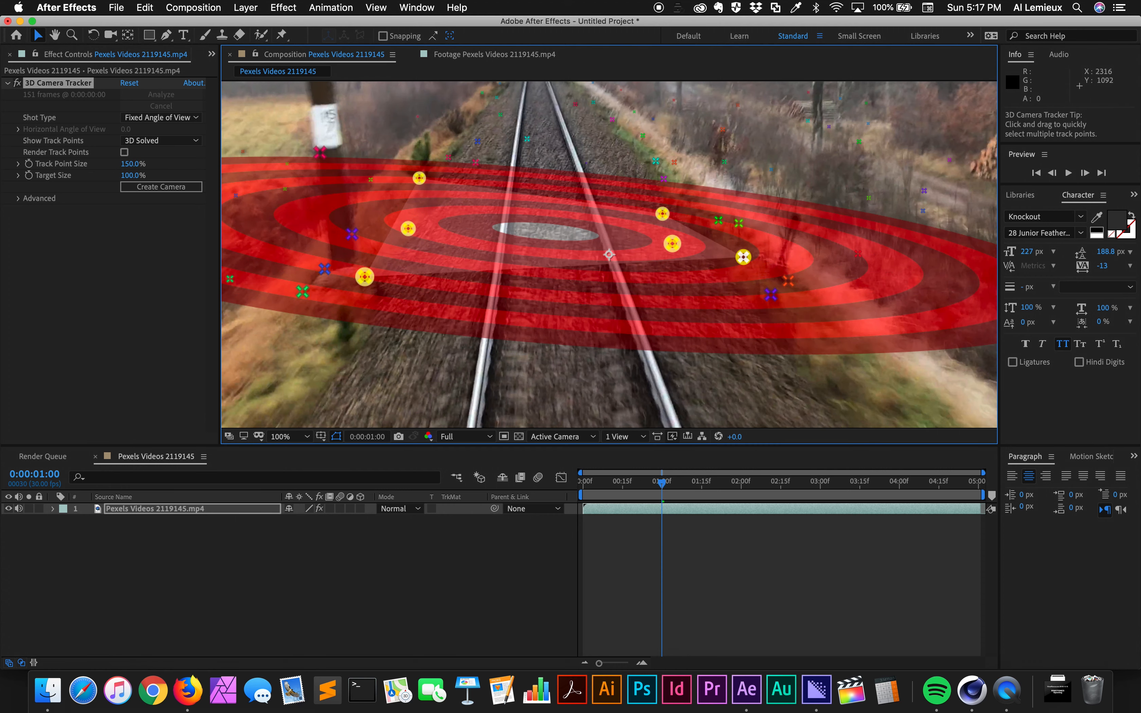
left_click(743, 257, "shift")
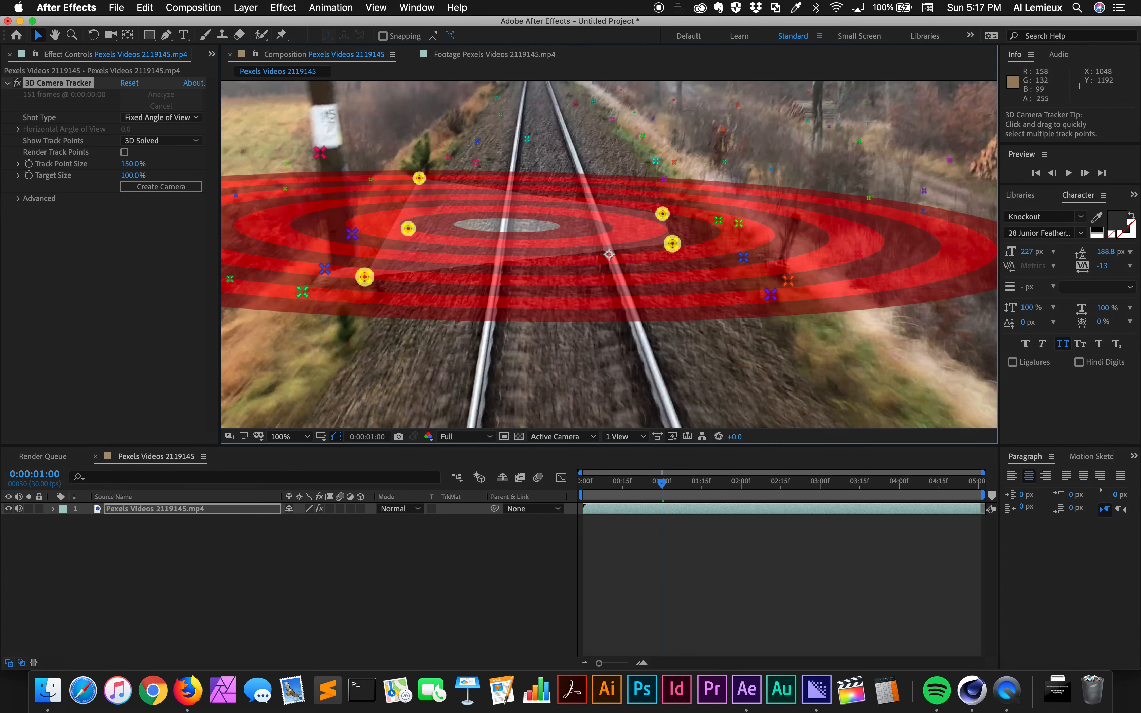
left_click(302, 292, "shift")
left_click(302, 292, "shift")
- Set the ground plane and origin from the selected track points, and create a null and camera there
right_click(517, 224)
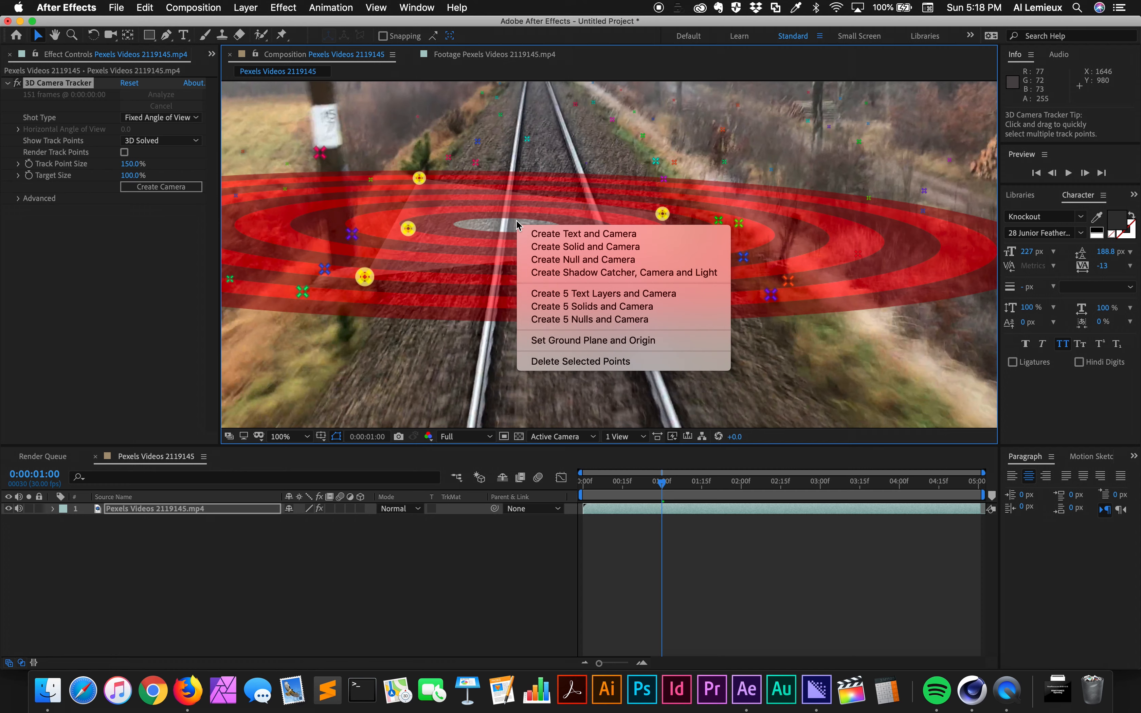
left_click(567, 340)
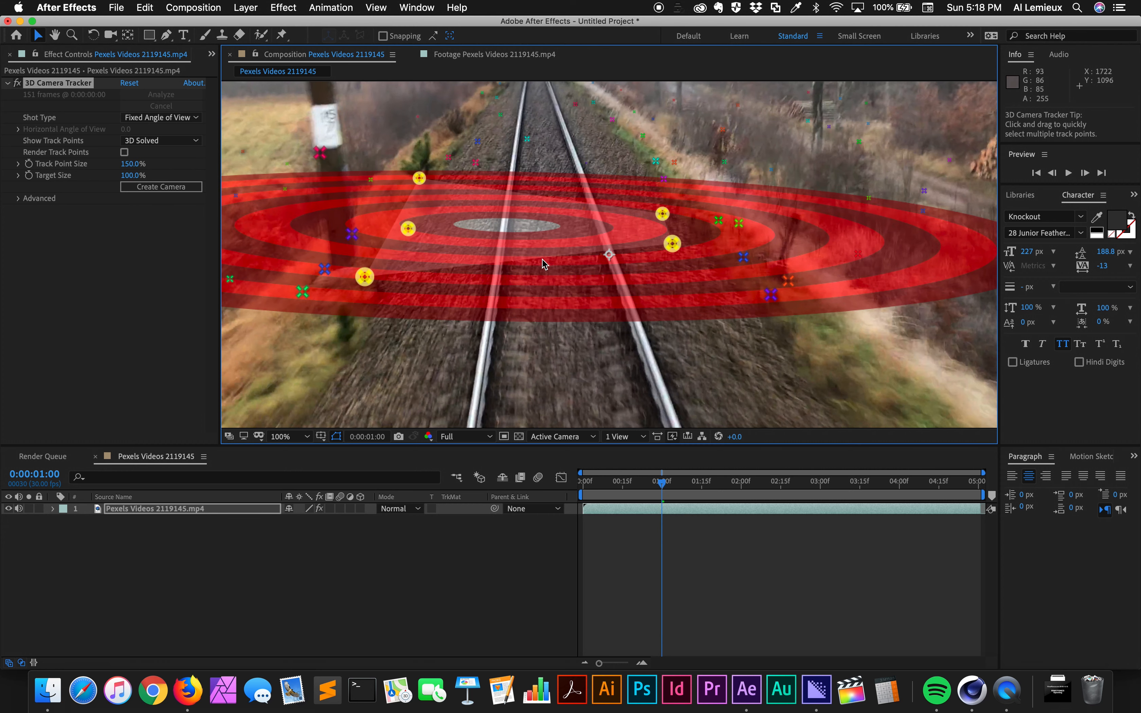
right_click(528, 226)
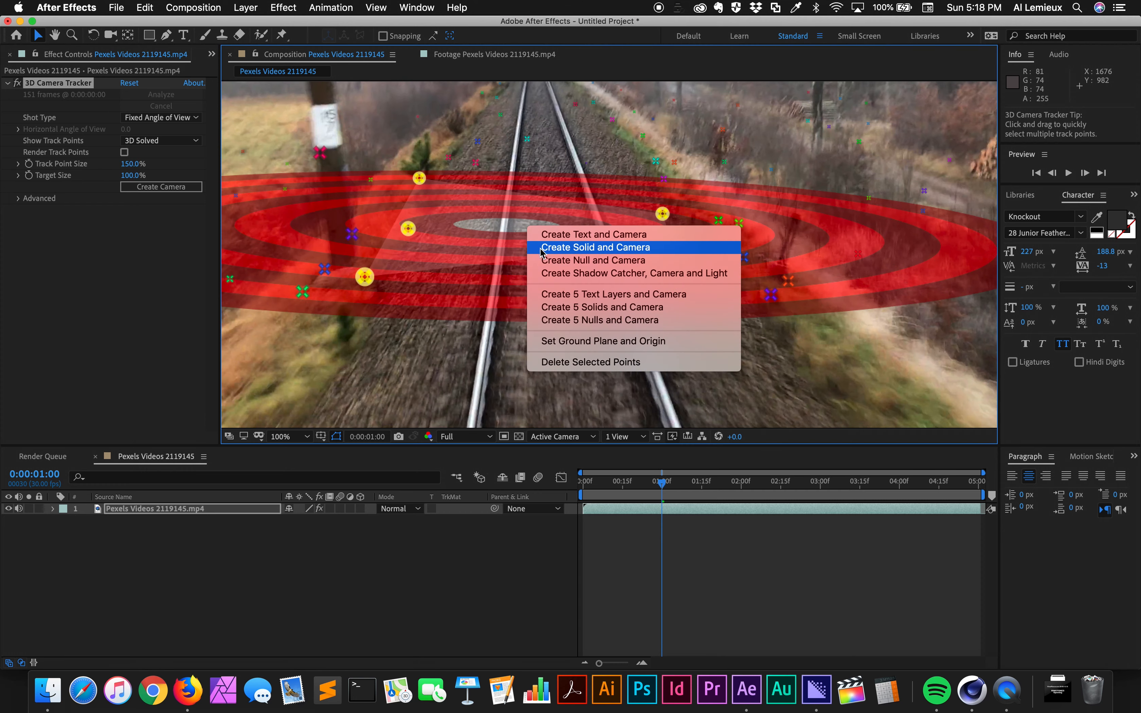
left_click(543, 262)
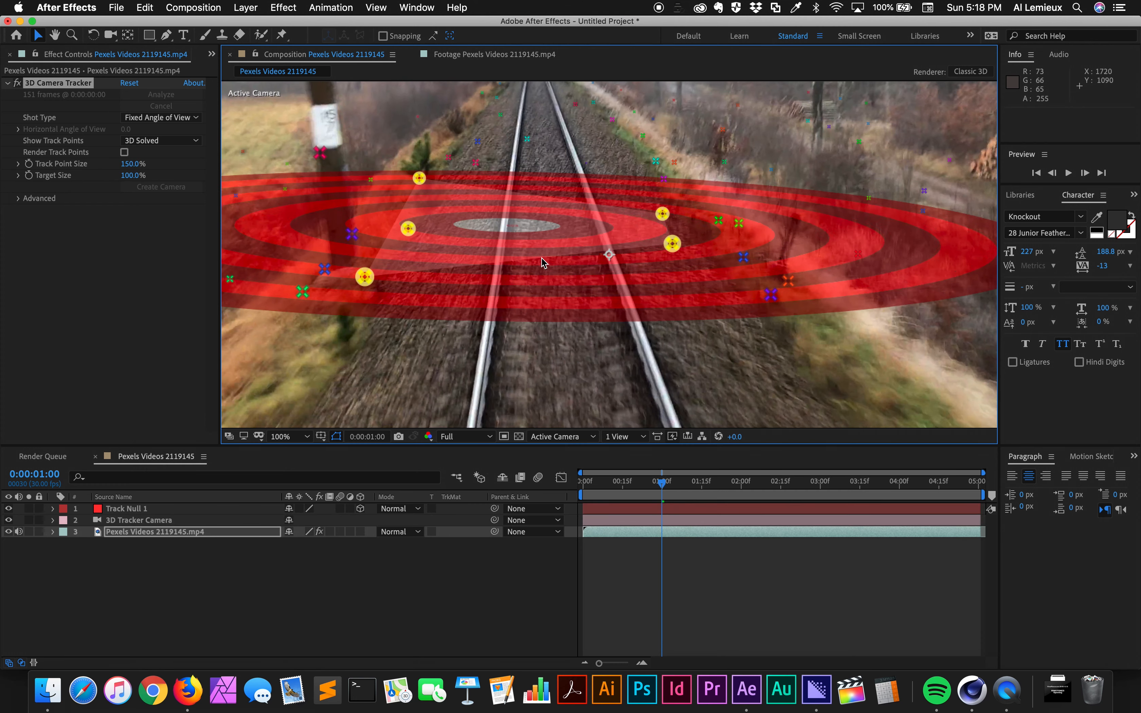
- Reveal the 3D Tracker Camera's keyframes and preview the composition, returning to the first frame
left_click(151, 522)
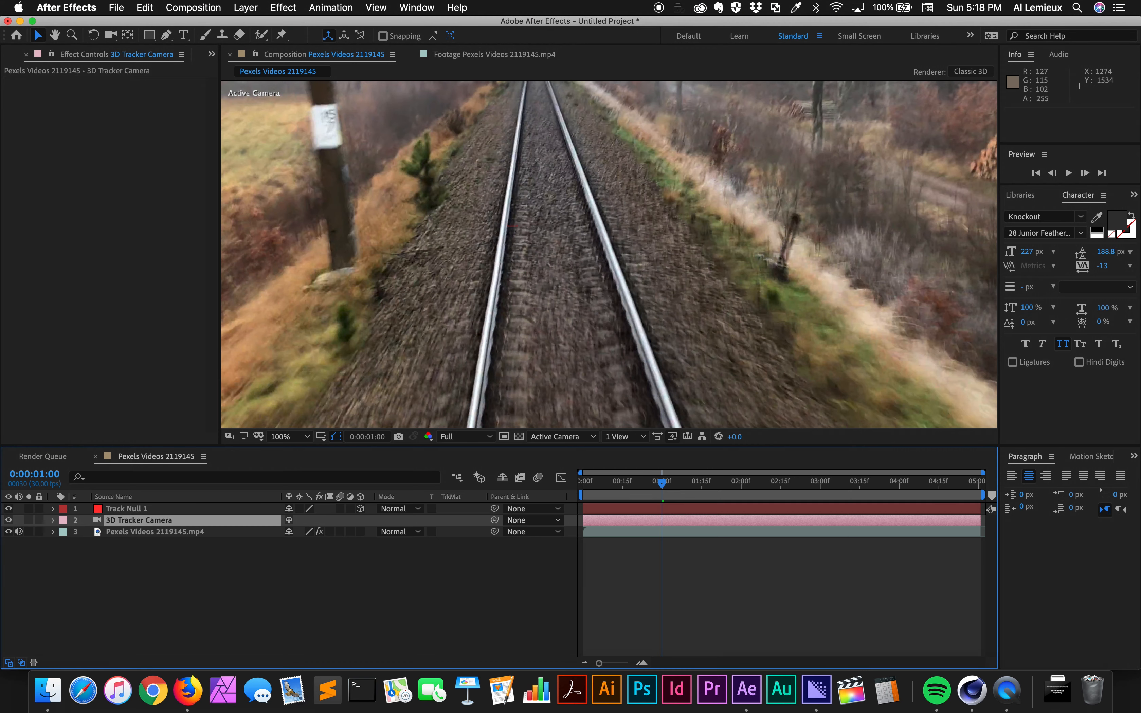
key("u")
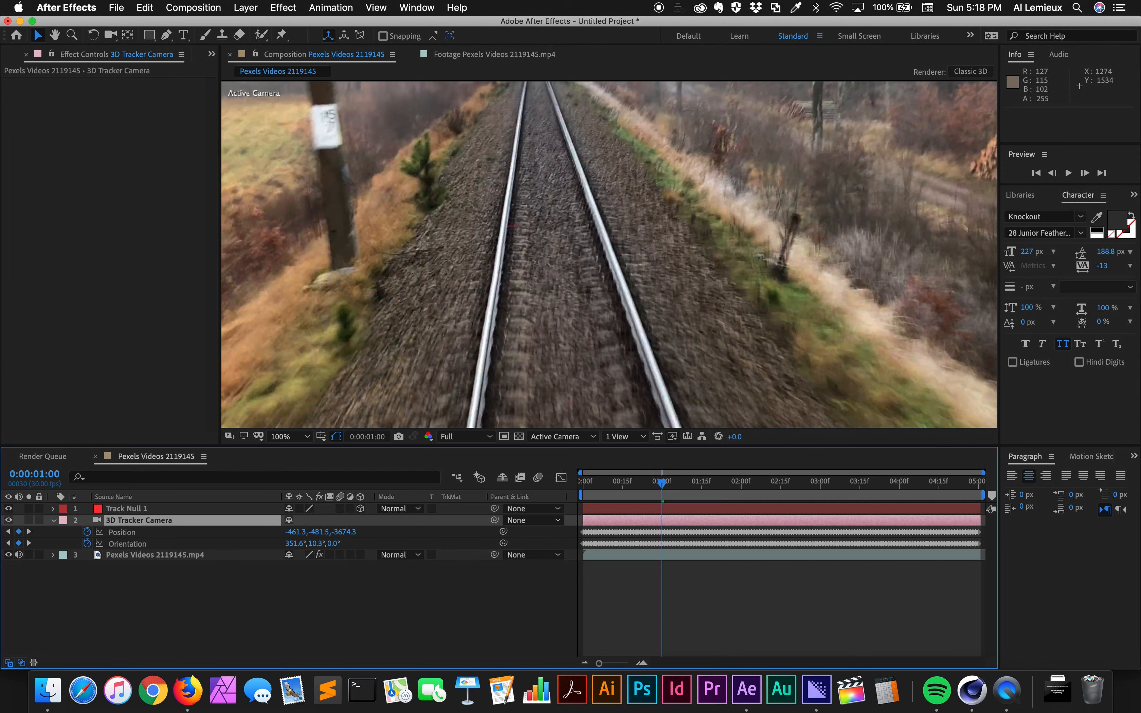
key("space")
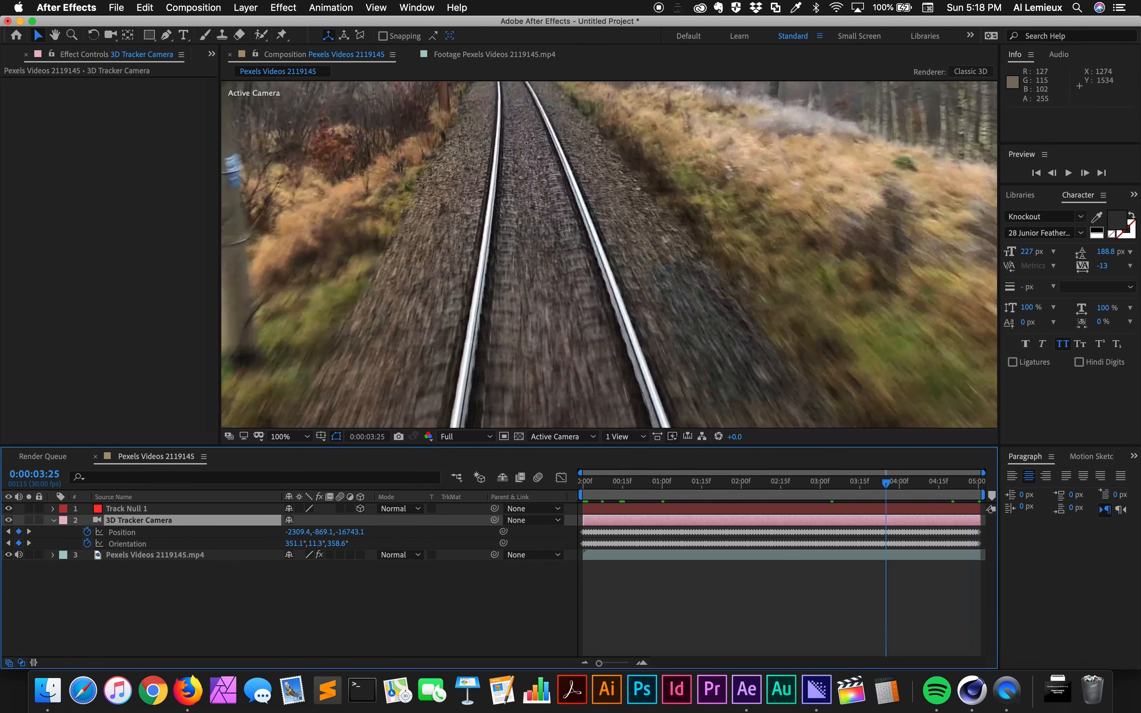
left_click_drag(591, 483, 583, 483)
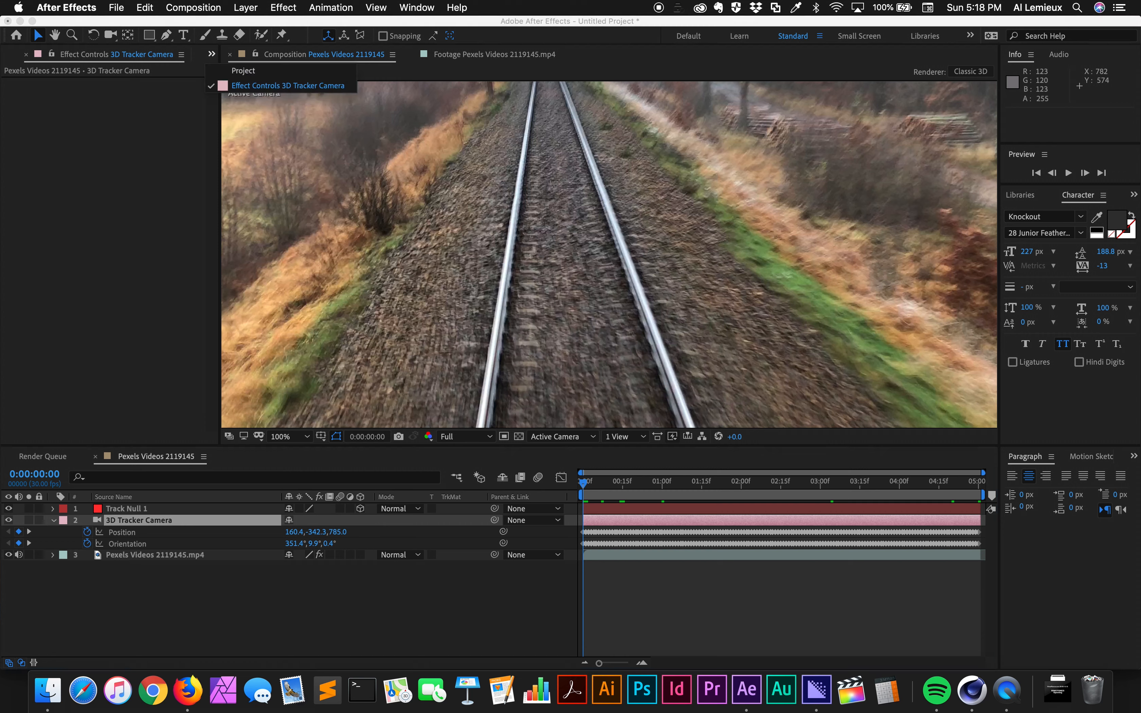
- Create a new MAXON Cinema 4D file named title in the 09-Camera Tracking folder
key("super+0")
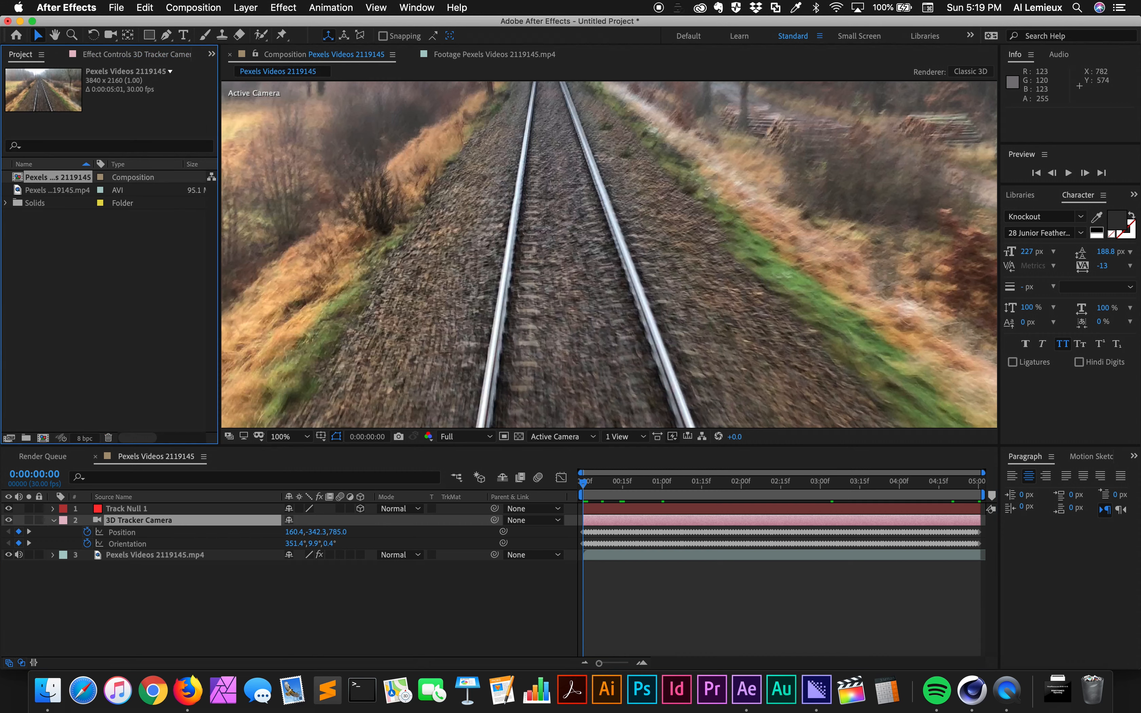
left_click(126, 510)
right_click(63, 218)
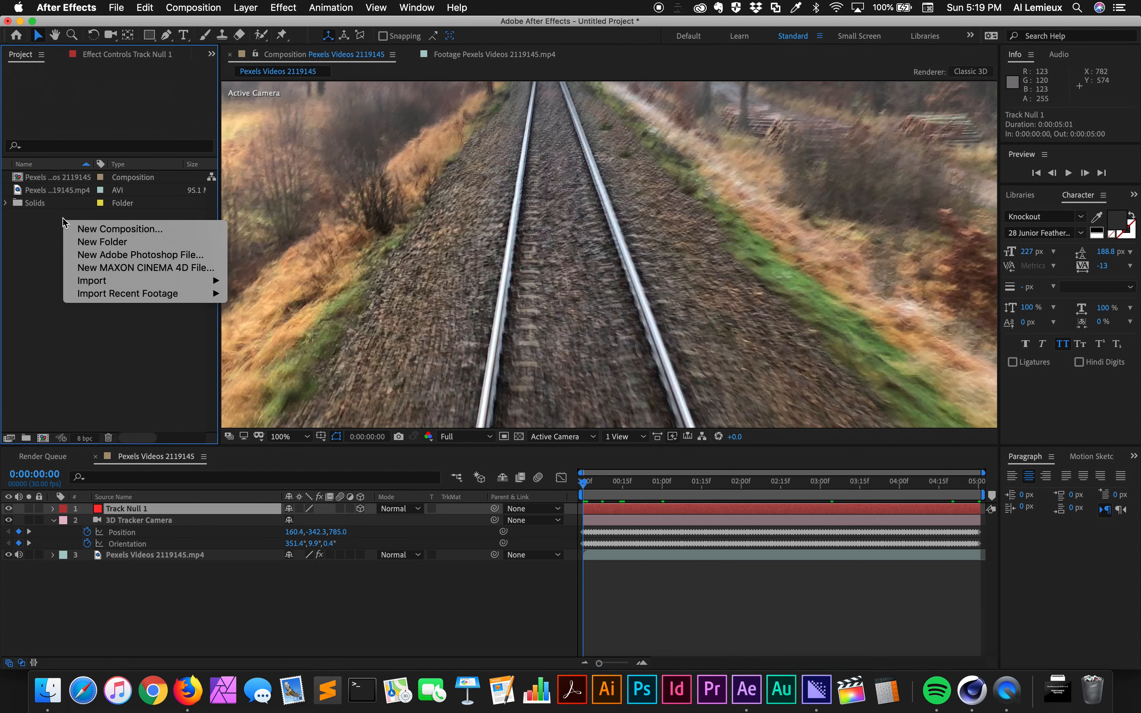
left_click(76, 268)
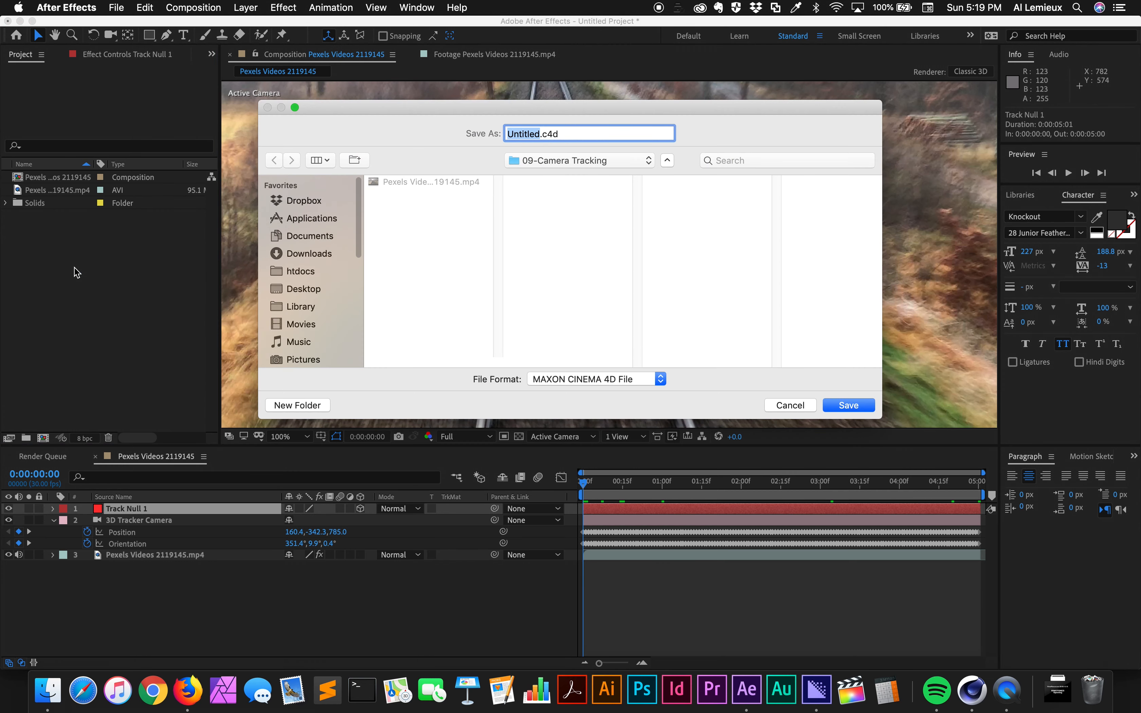
type("title")
key("Return")
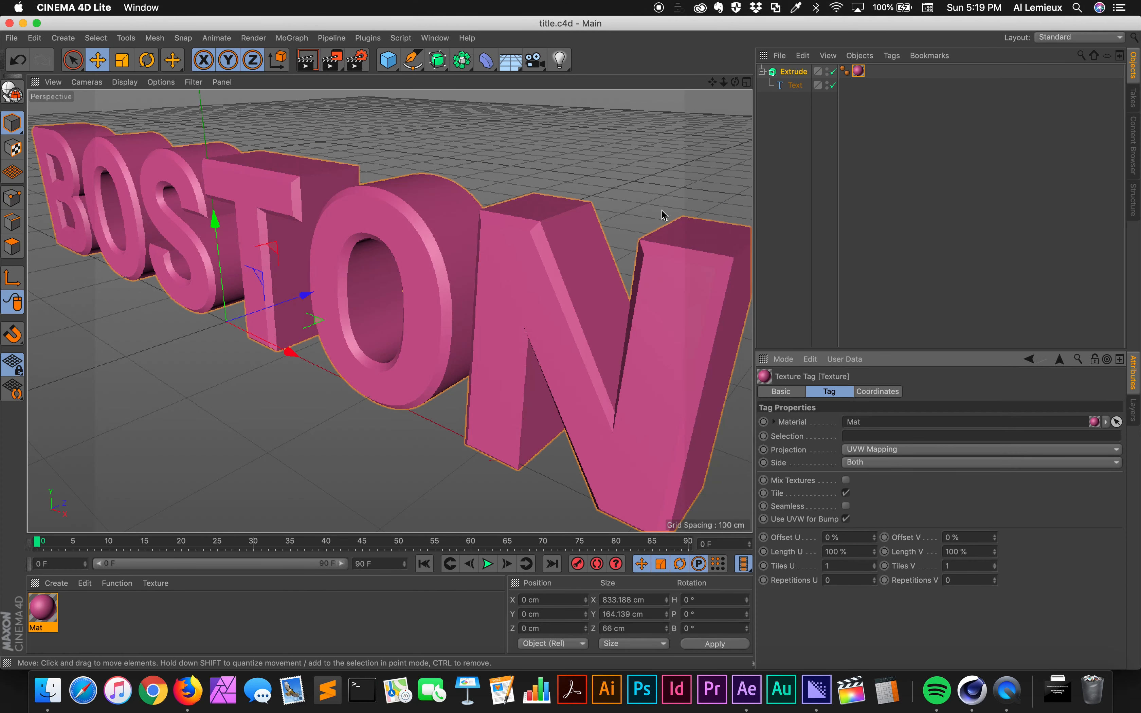
- Save the extruded BOSTON text scene in Cinema 4D and return to After Effects
left_click(443, 44)
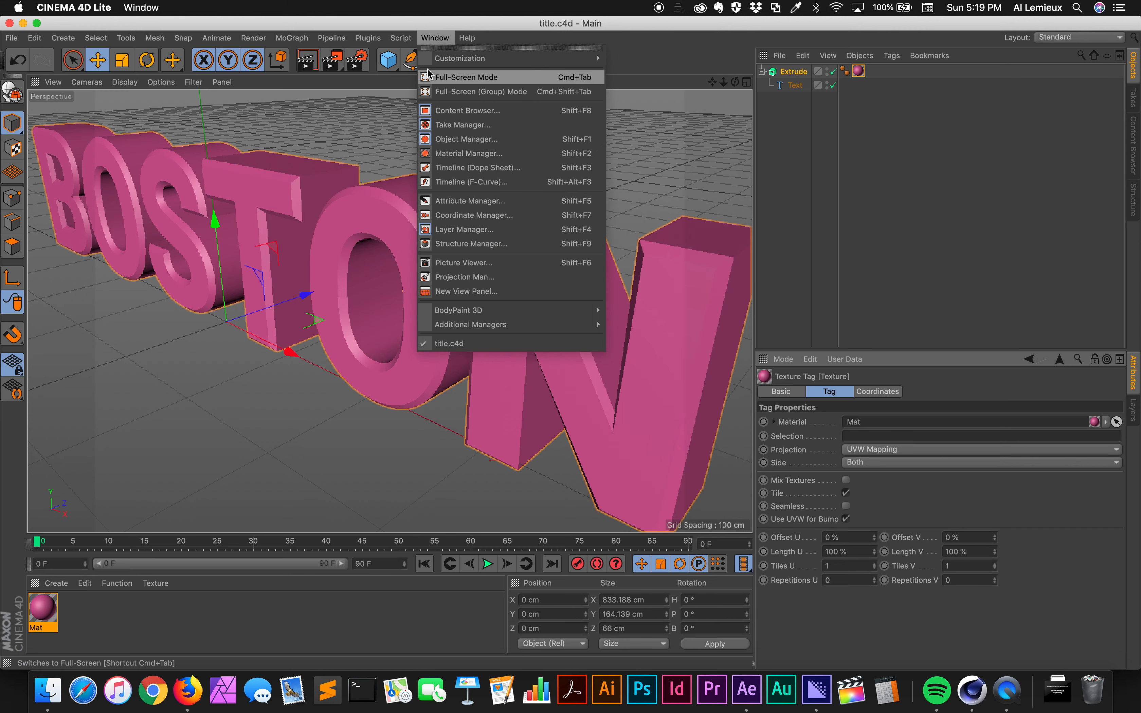
left_click(188, 178)
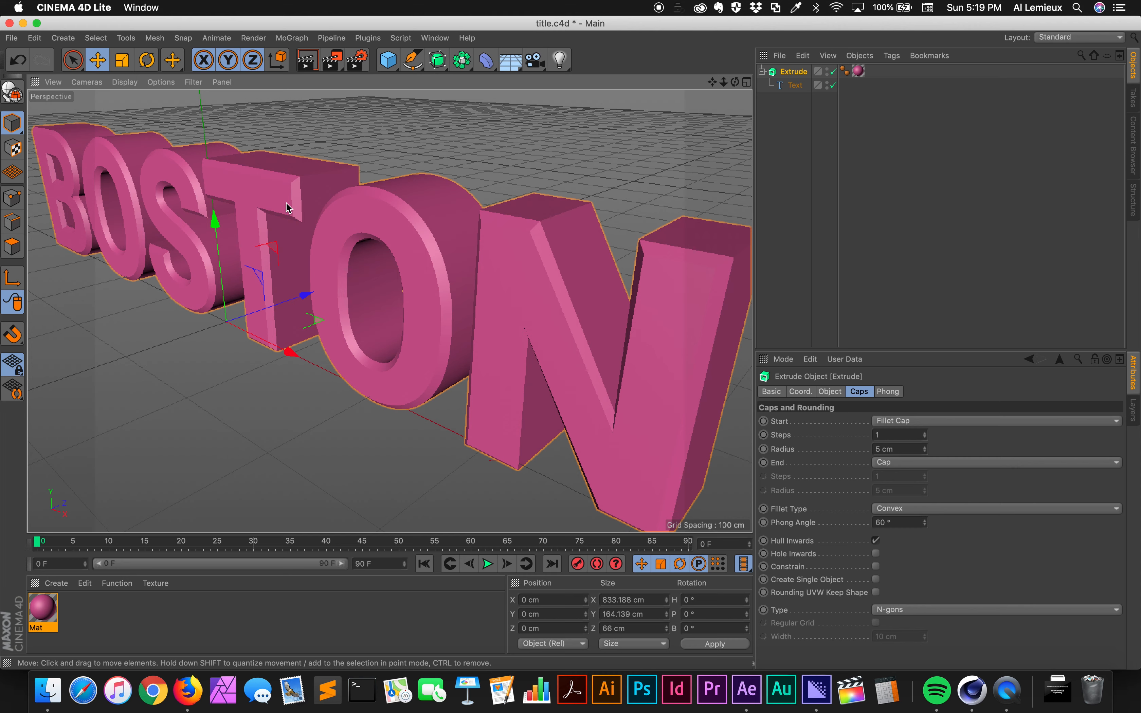
left_click(11, 38)
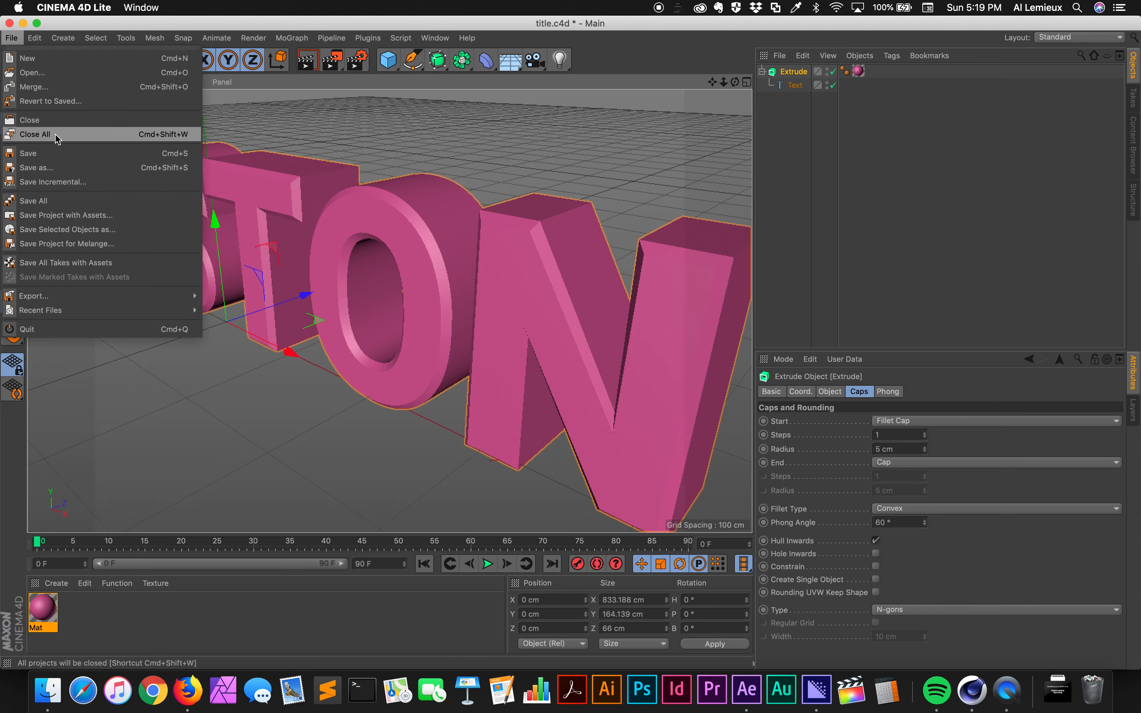
left_click(56, 153)
key("super+Tab")
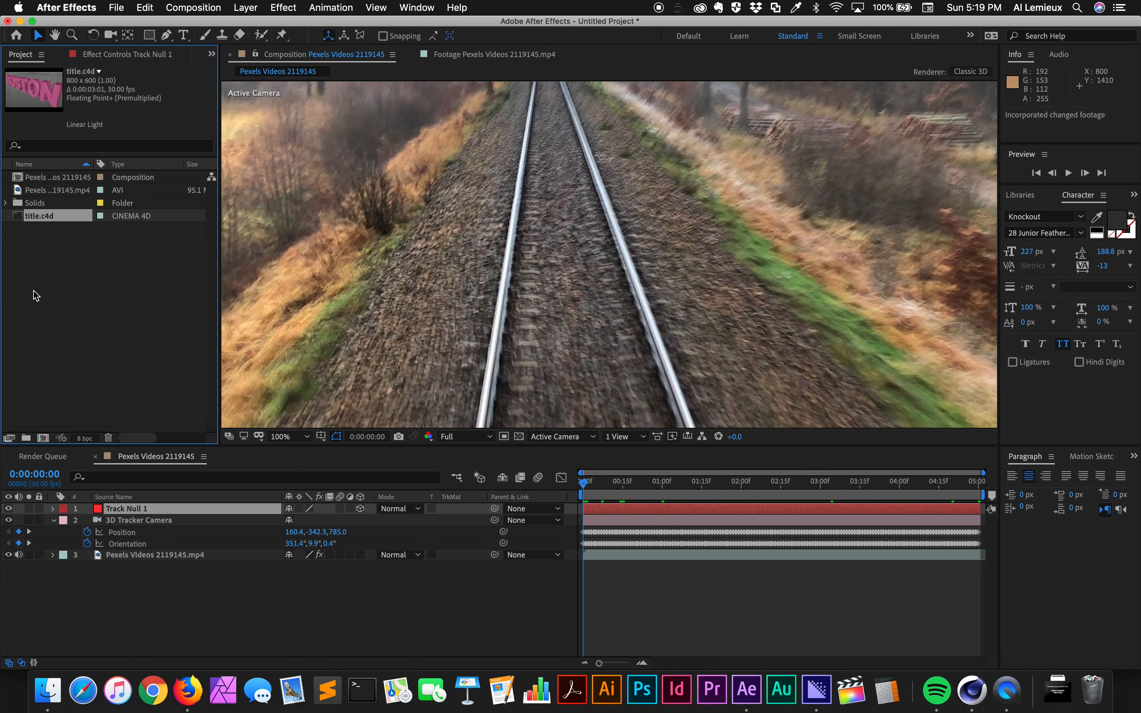
- Add title.c4d as the top layer of the railway composition and scrub to the one-second mark
key("super+slash")
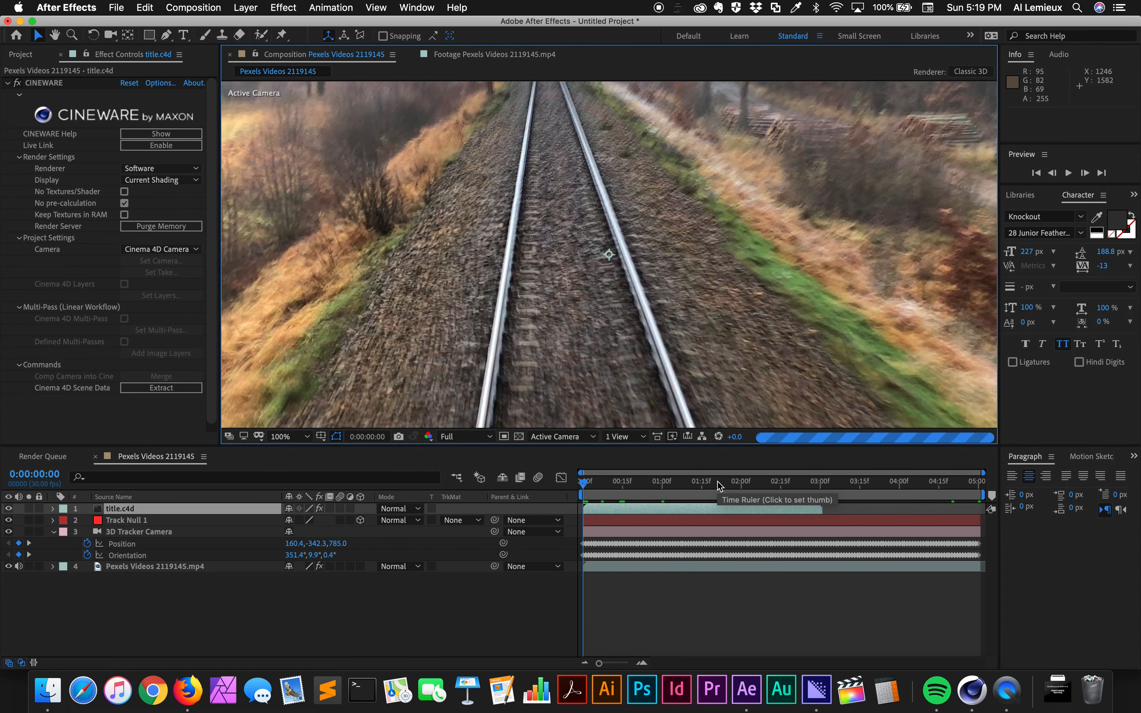
left_click_drag(640, 481, 701, 495)
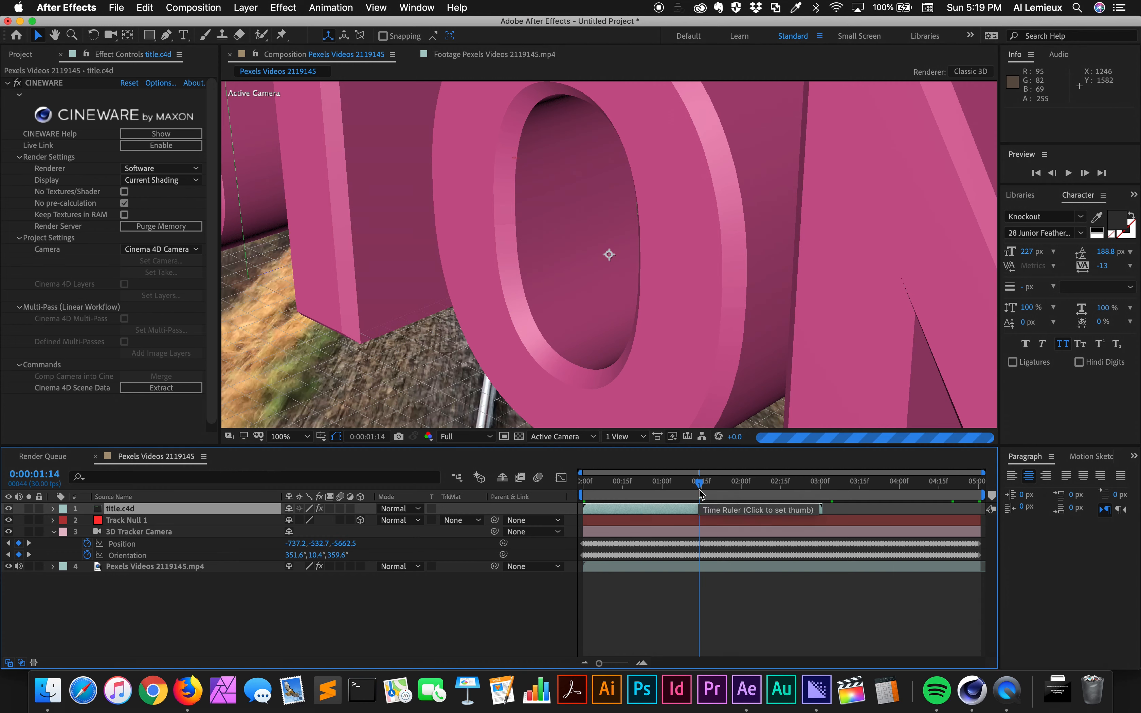
left_click_drag(701, 495, 663, 491)
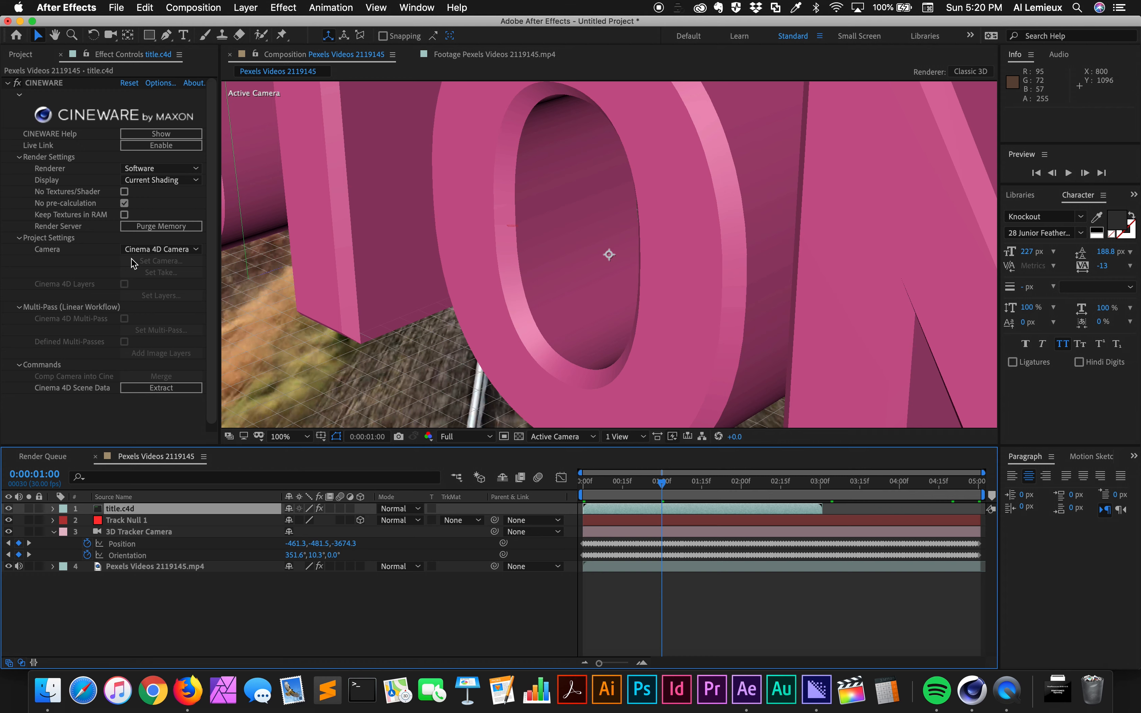
- Set the title layer's Cineware camera to Comp Camera and its renderer to Standard (Final)
left_click(188, 254)
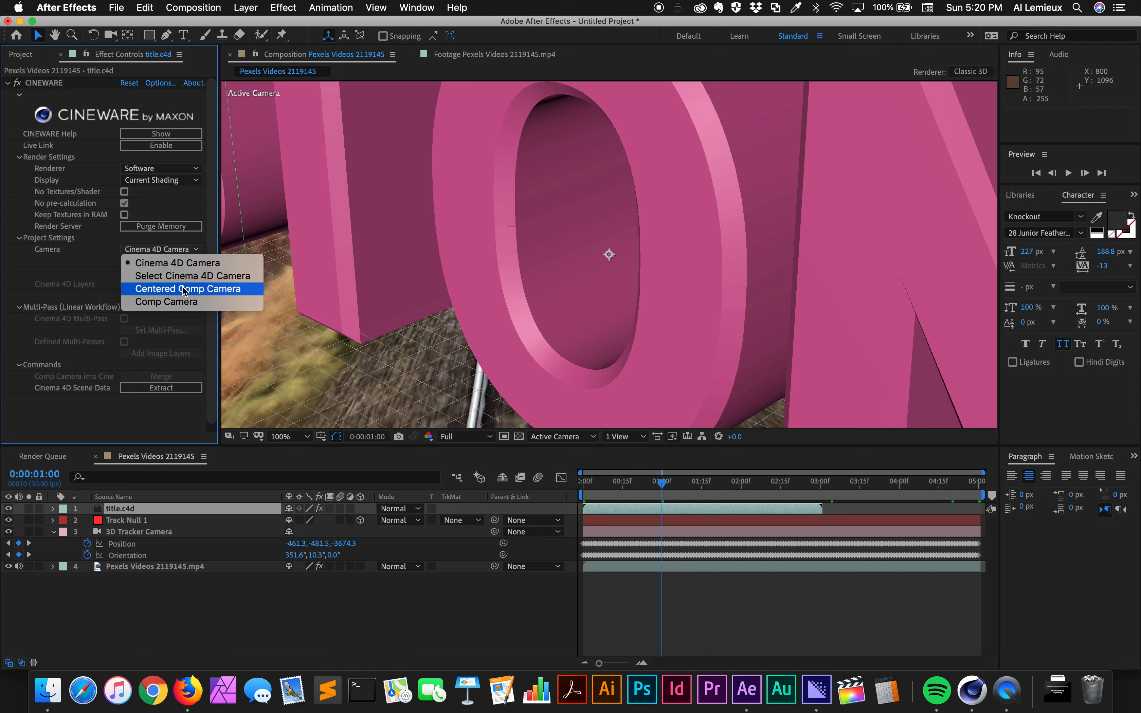
left_click(167, 302)
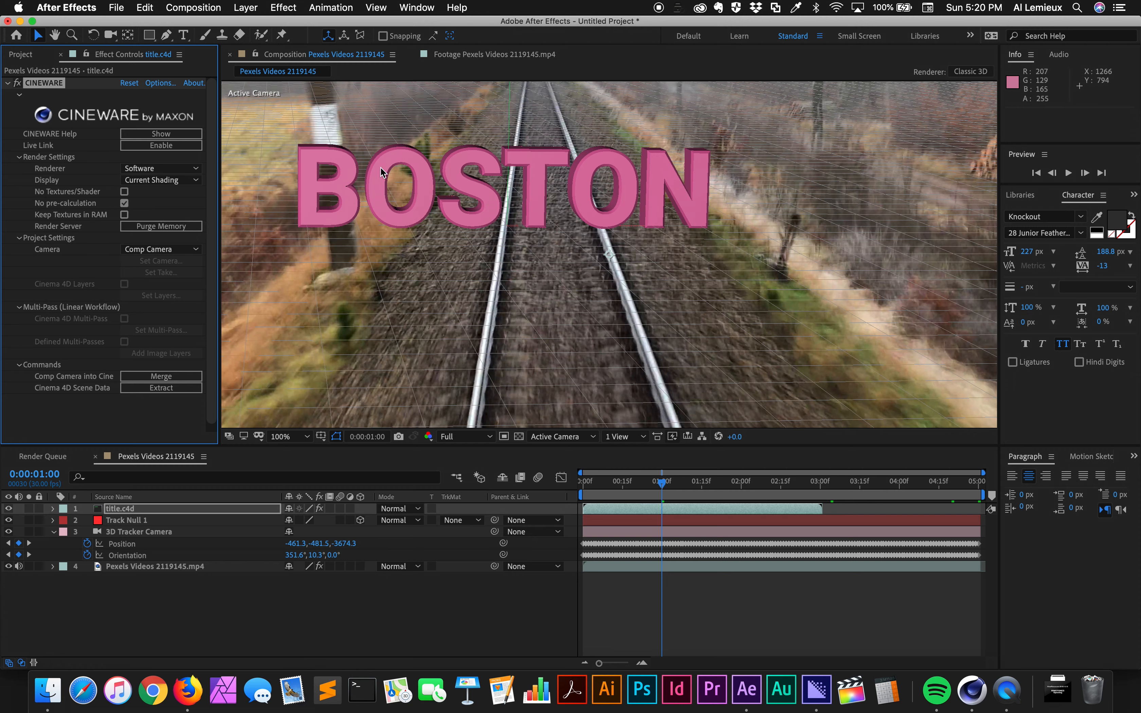
left_click(147, 171)
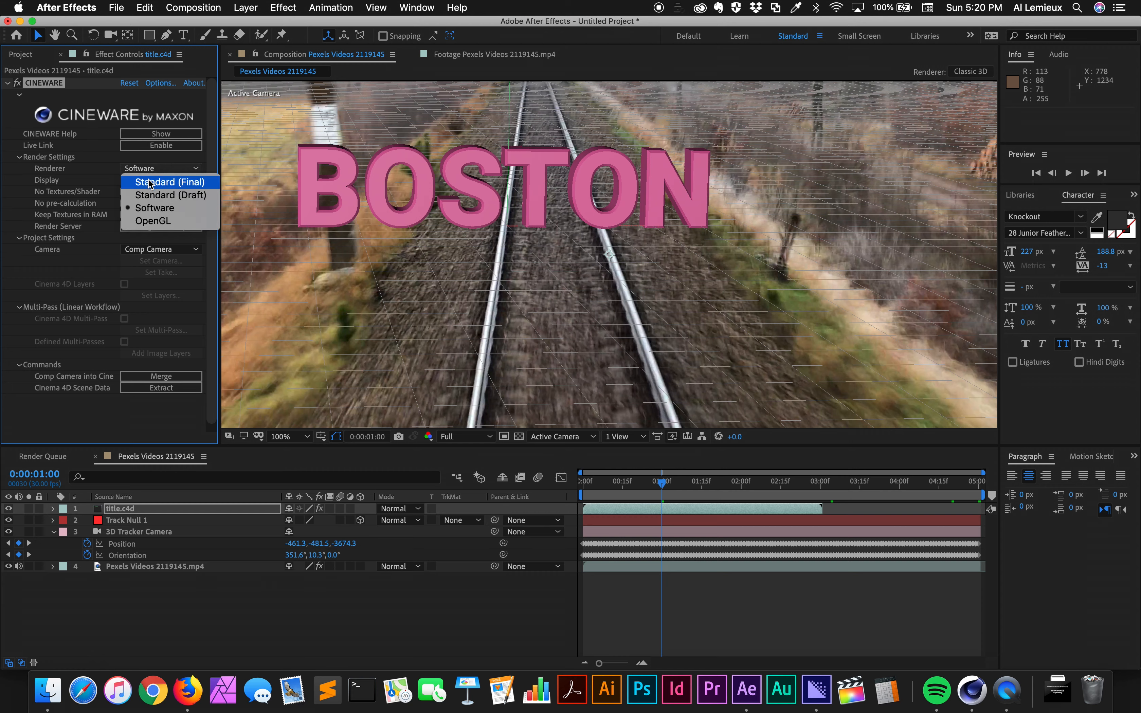
left_click(149, 182)
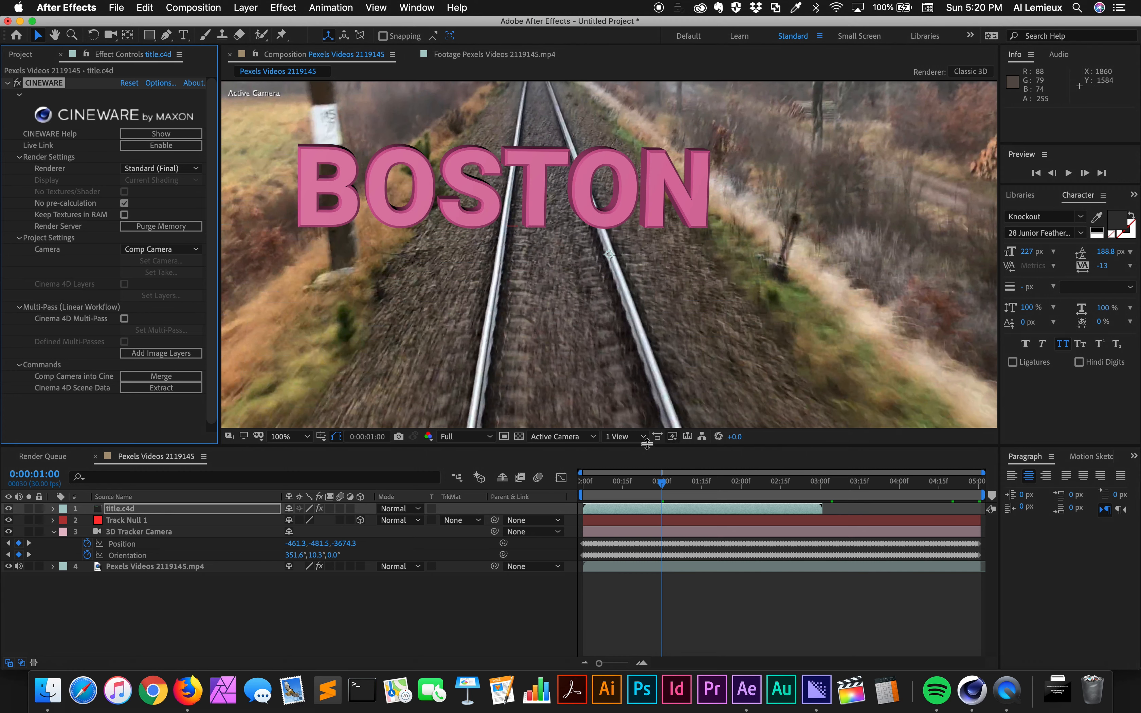
- End the work area at the title layer's end, about three seconds, and trim the composition to it
left_click_drag(663, 483, 827, 501)
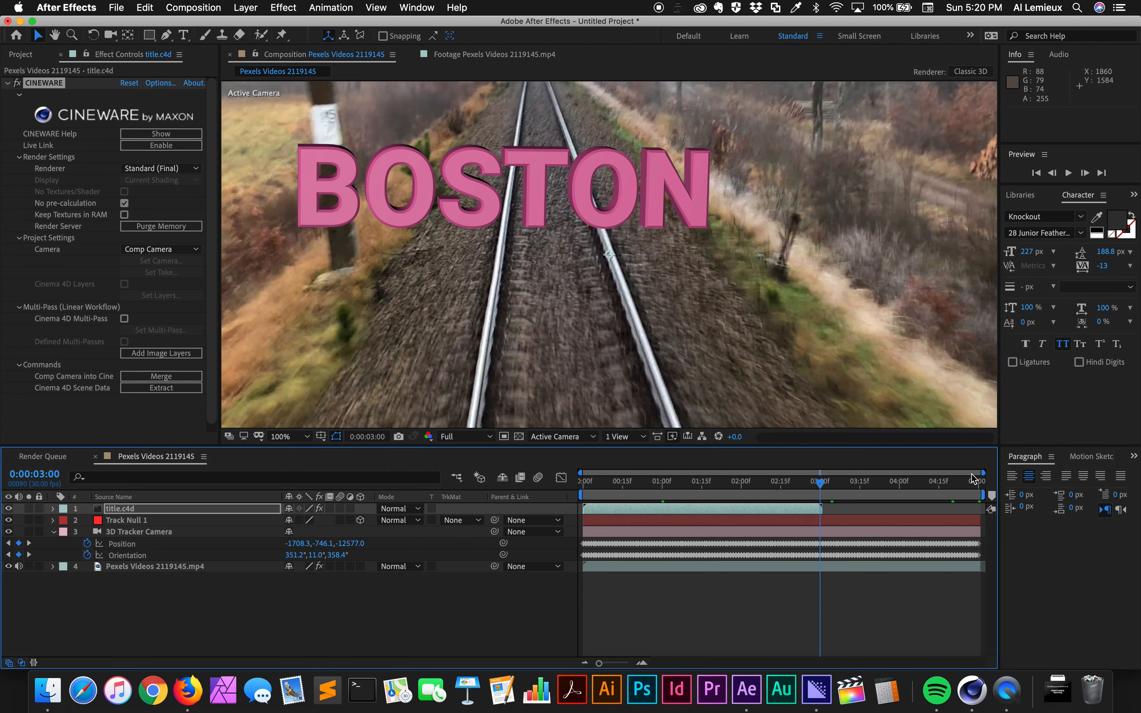
left_click_drag(983, 495, 820, 512)
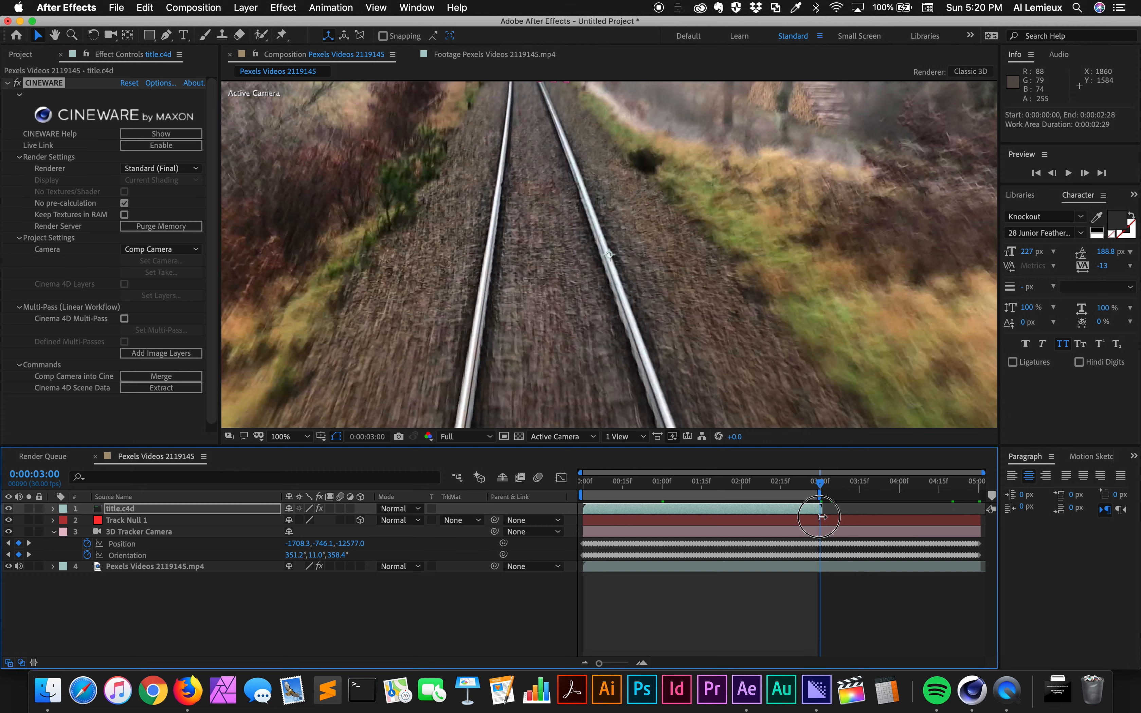
right_click(803, 496)
left_click(807, 534)
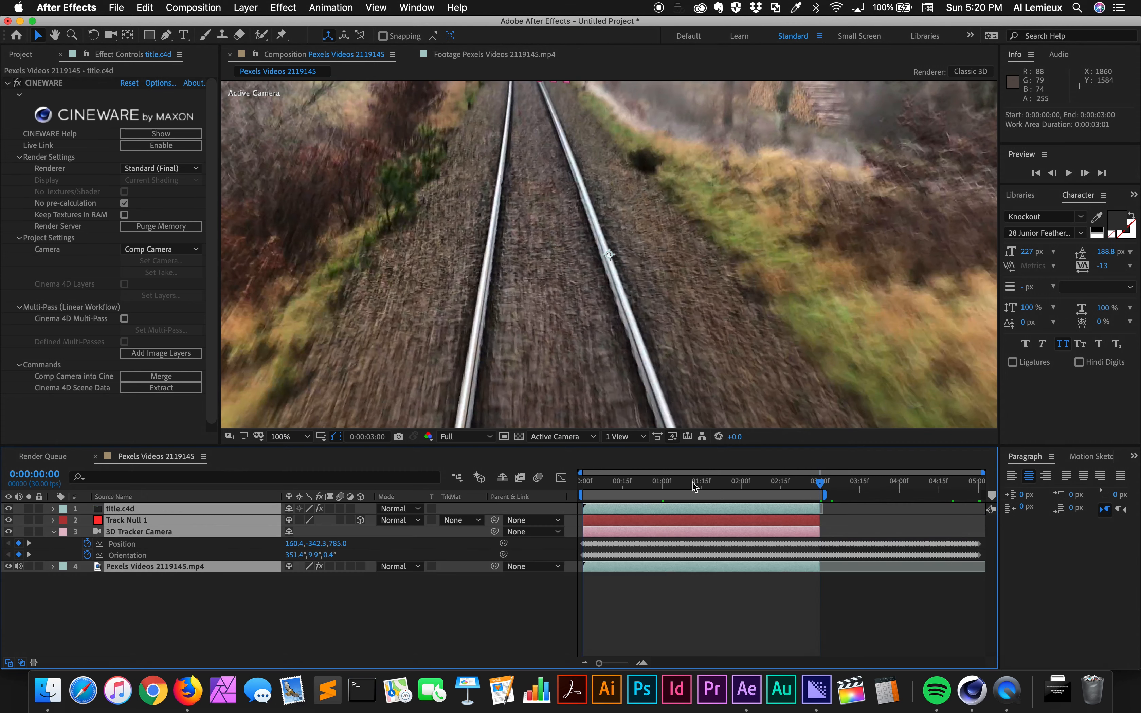
- Inspect the title against the tracks at 0:00:00:13 in an enlarged composition view, restoring the normal layout
mouse_move(644, 484)
left_mouse_down()
mouse_move(587, 486)
mouse_move(668, 493)
mouse_move(640, 495)
left_mouse_up()
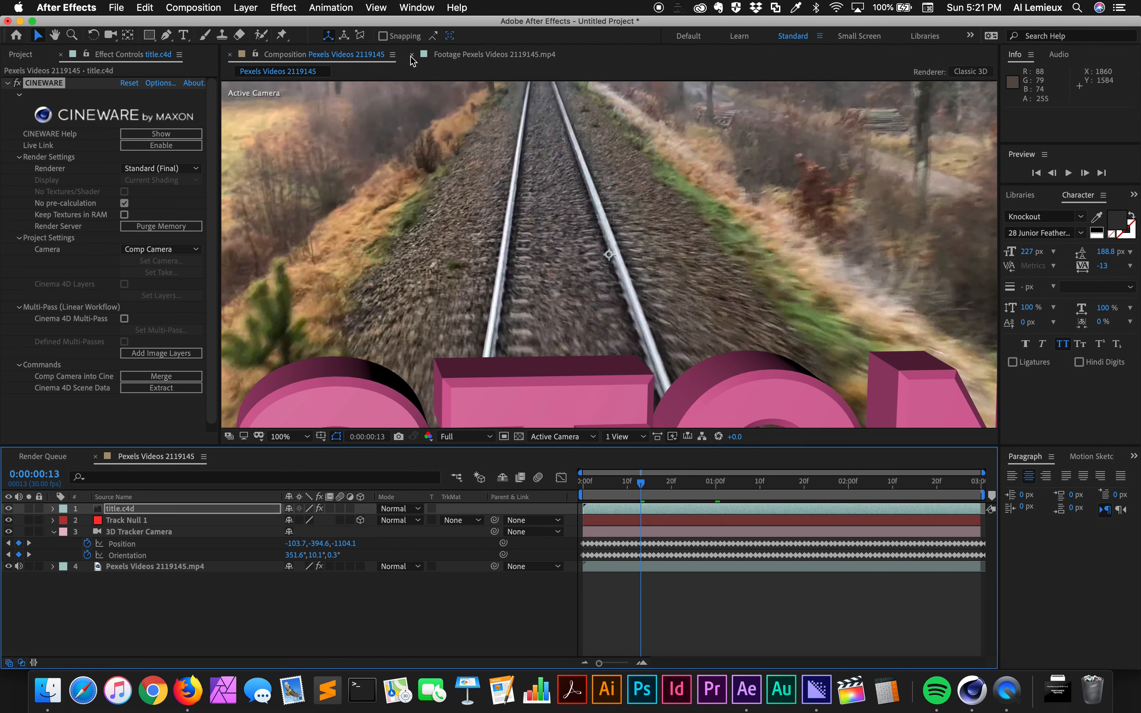
left_click(412, 55)
key("grave")
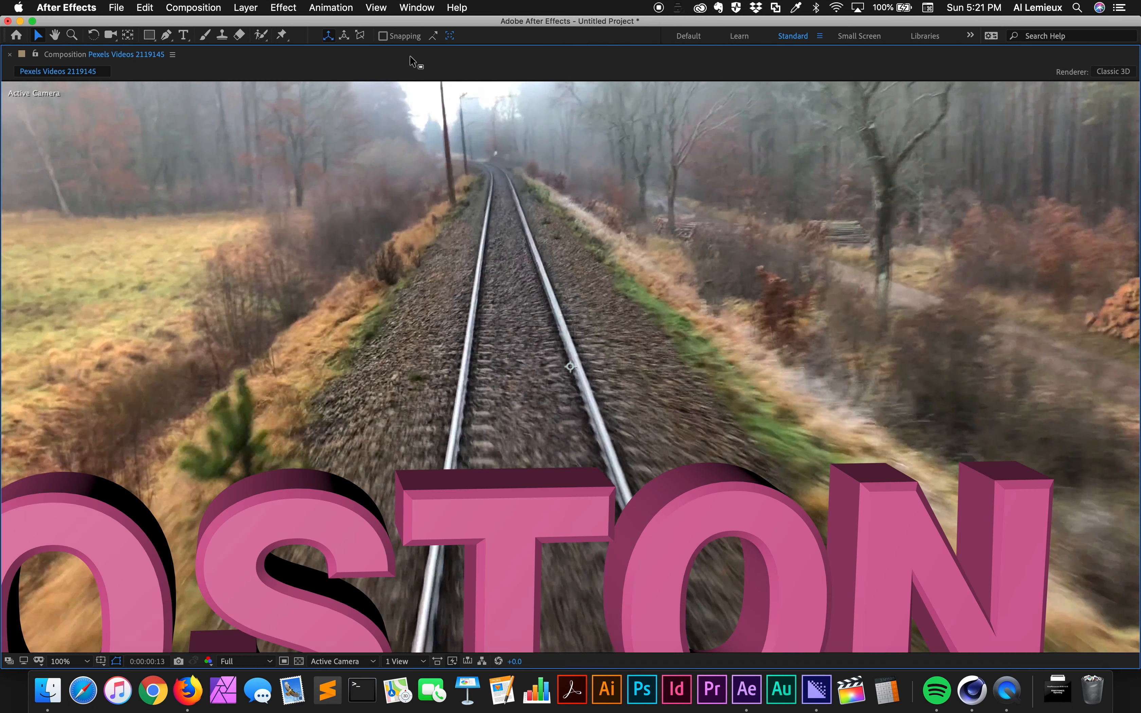
key("grave")
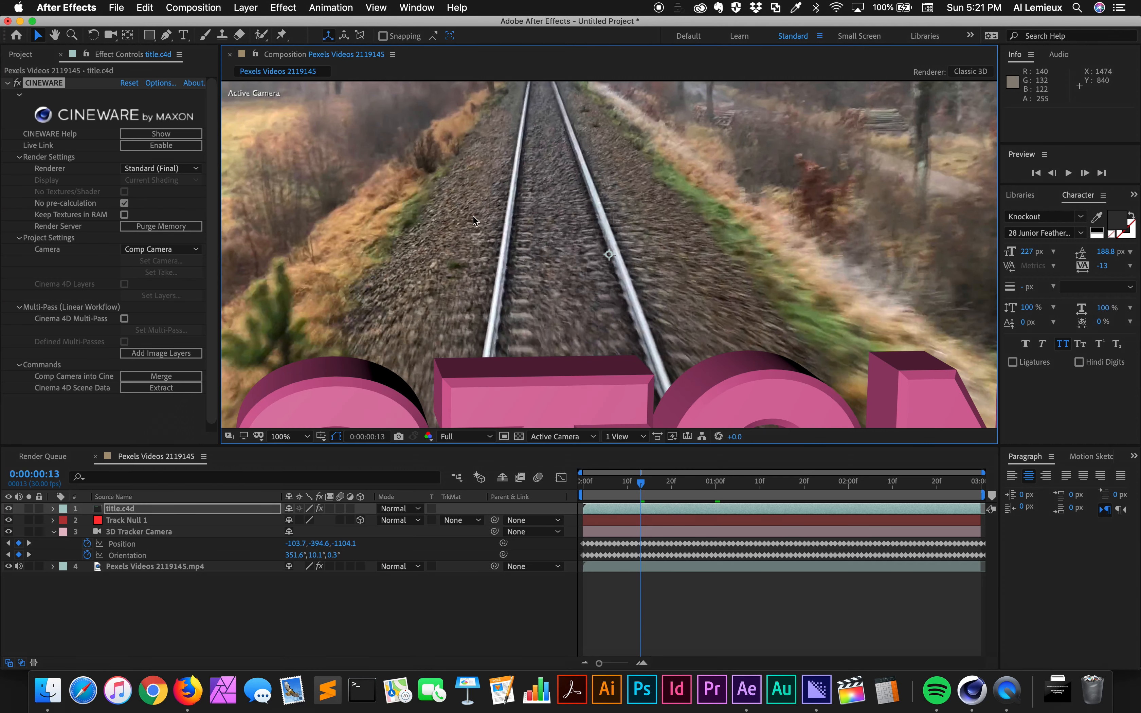
- Preview the tracked BOSTON title's motion from 0:00:00:13 and repeatedly from 0:00:00:26 over the railway footage
key("space")
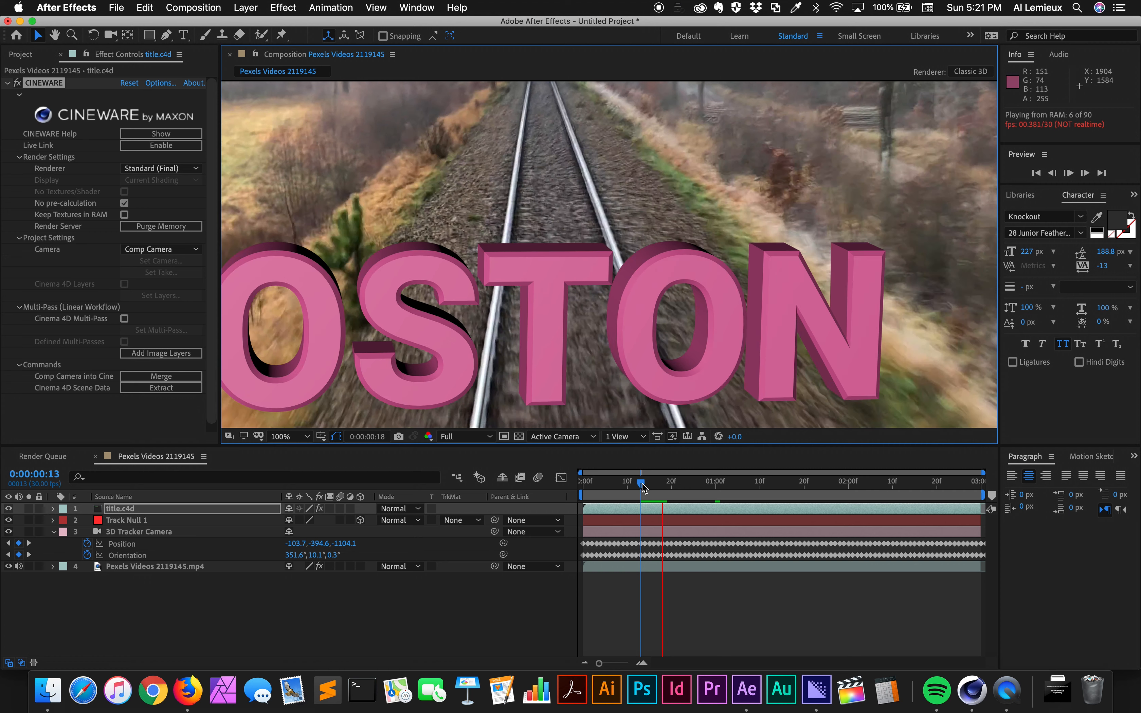
left_click_drag(642, 484, 700, 490)
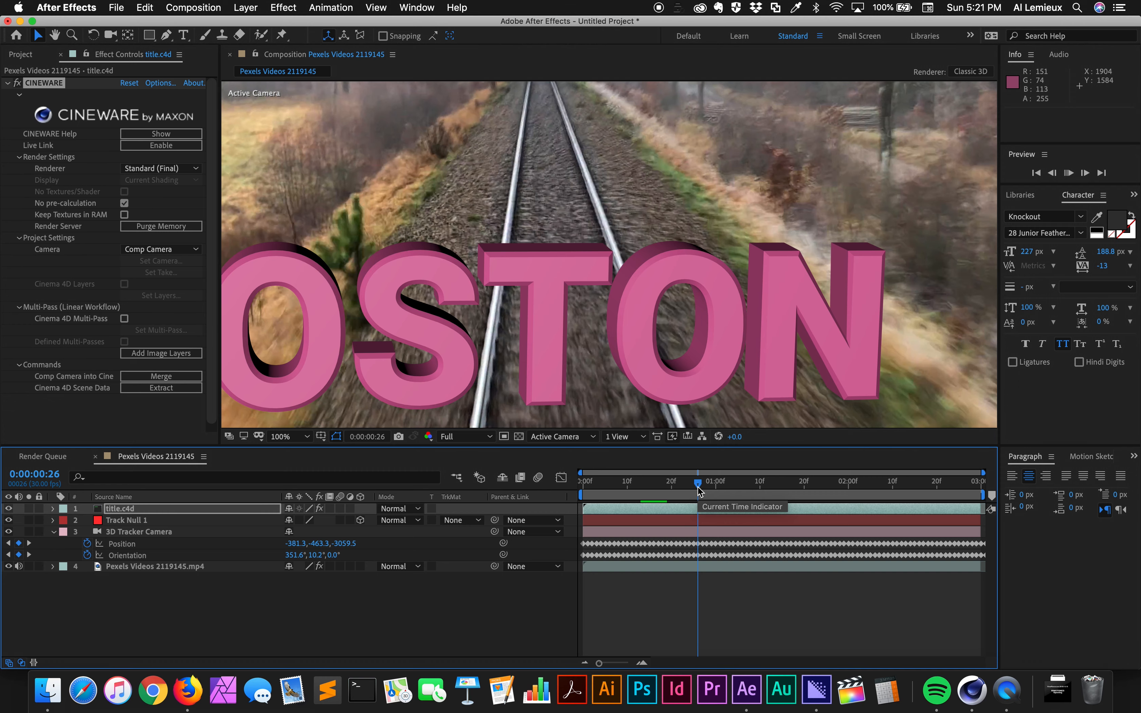
key("space")
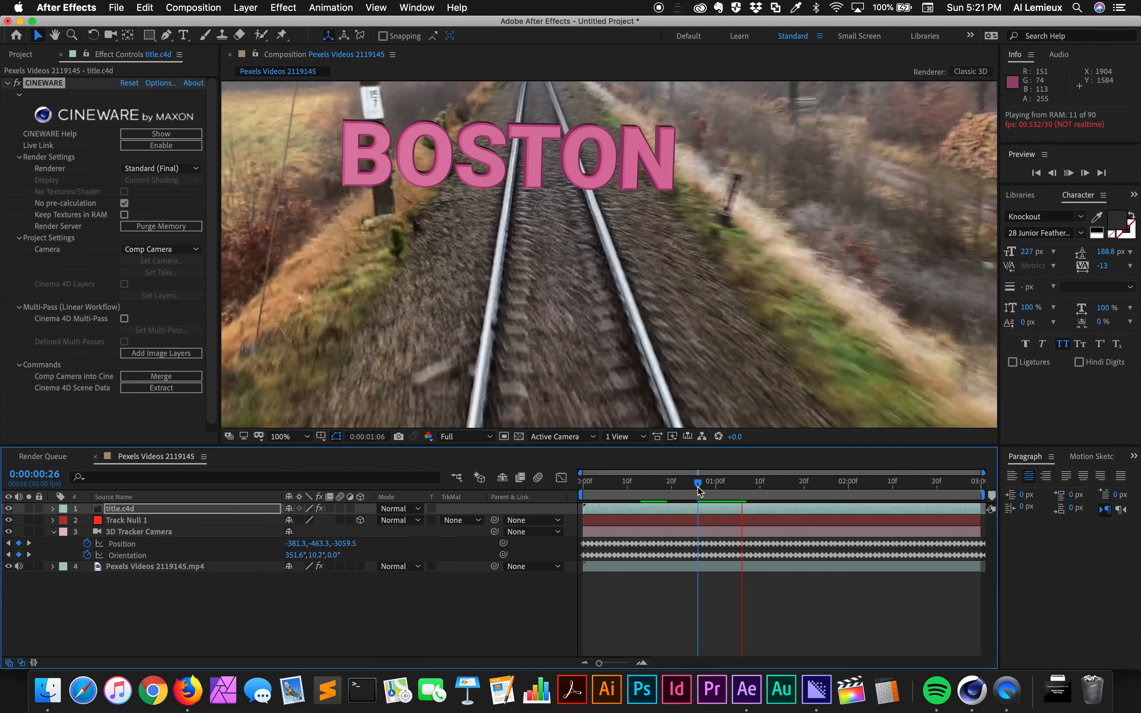
key("space")
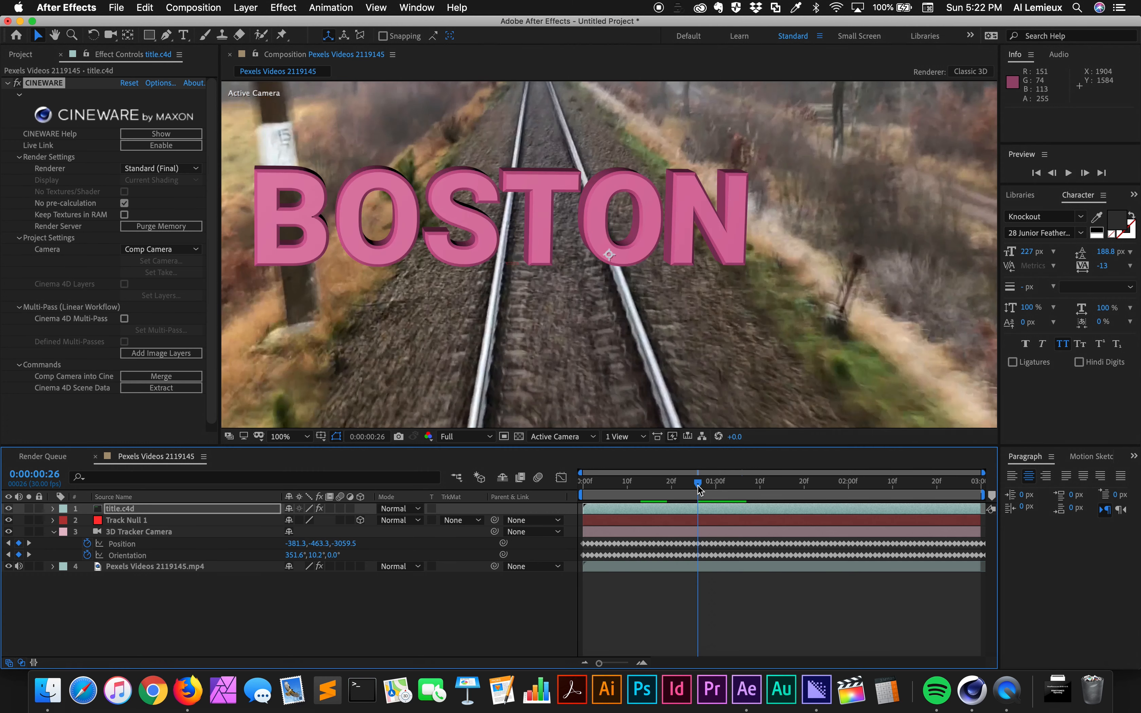
key("space")
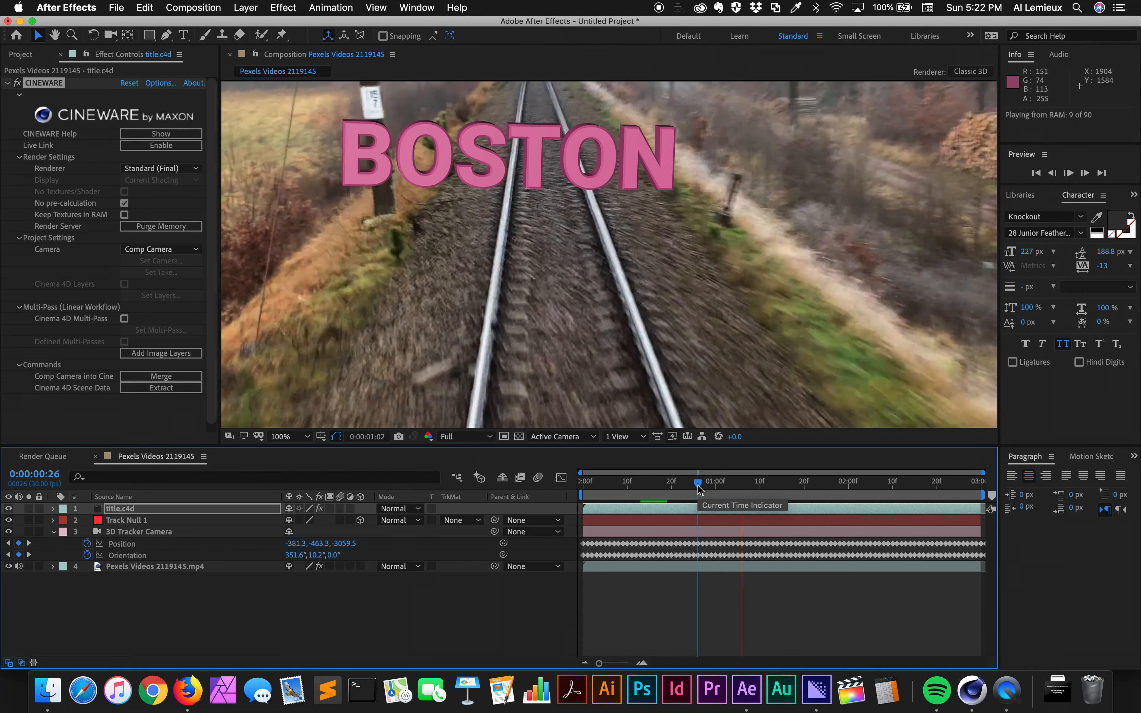
key("space")
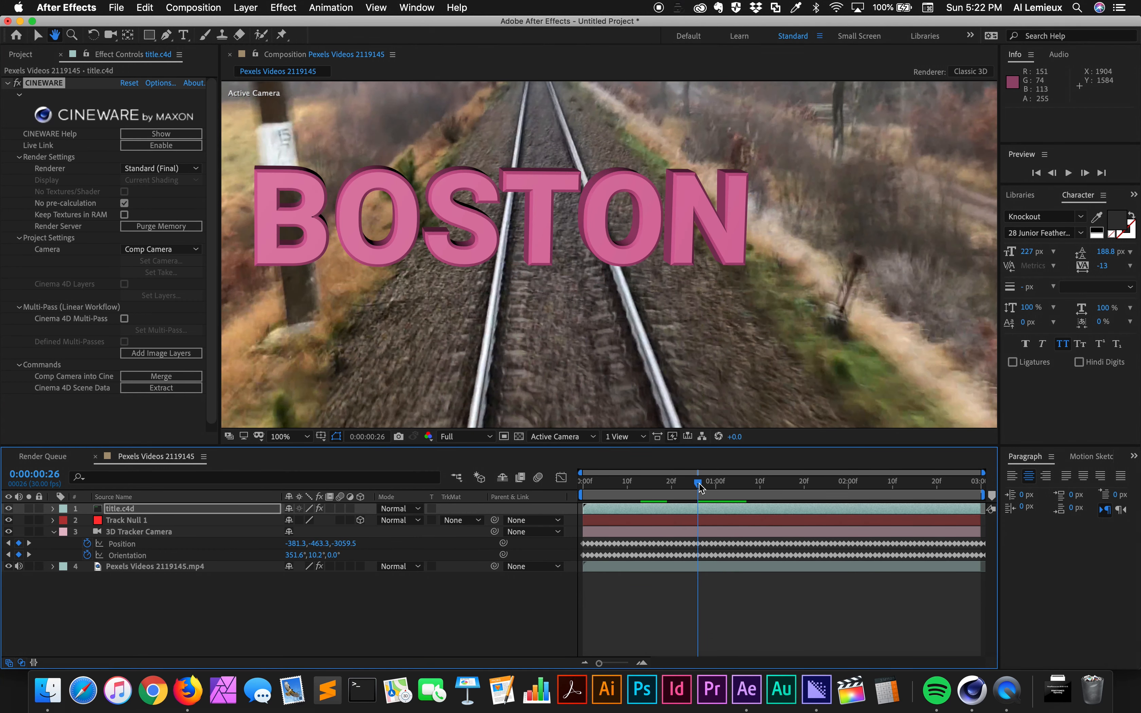
key("space")
key("space")
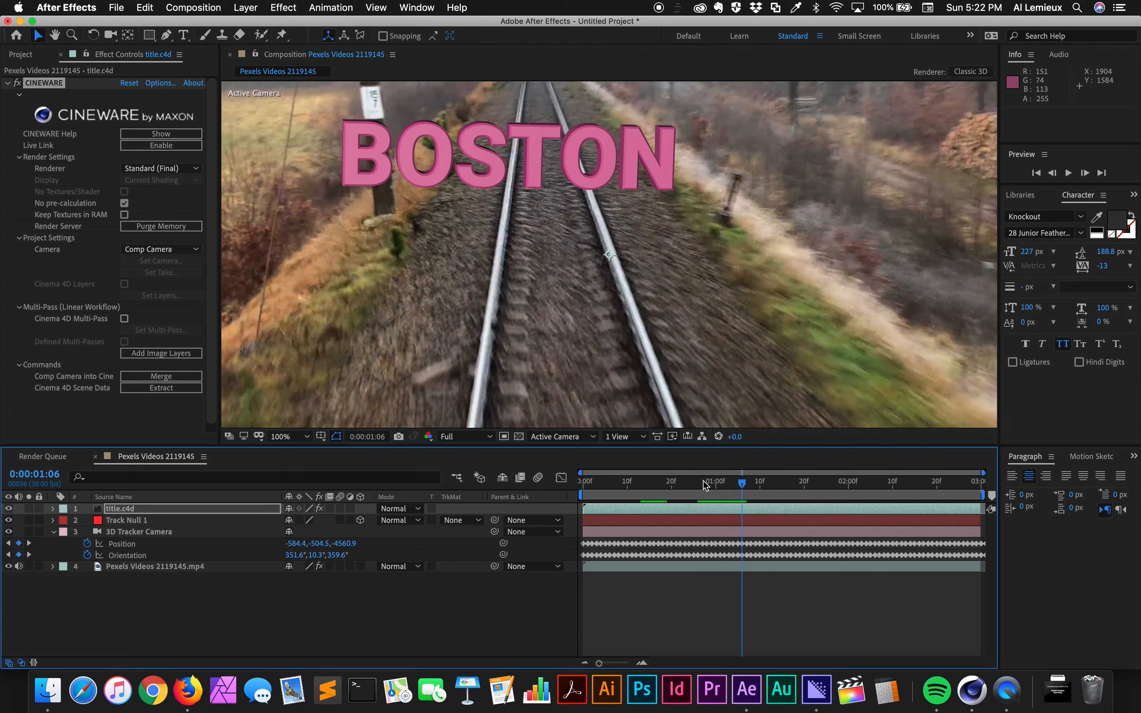
key("space")
key("space")
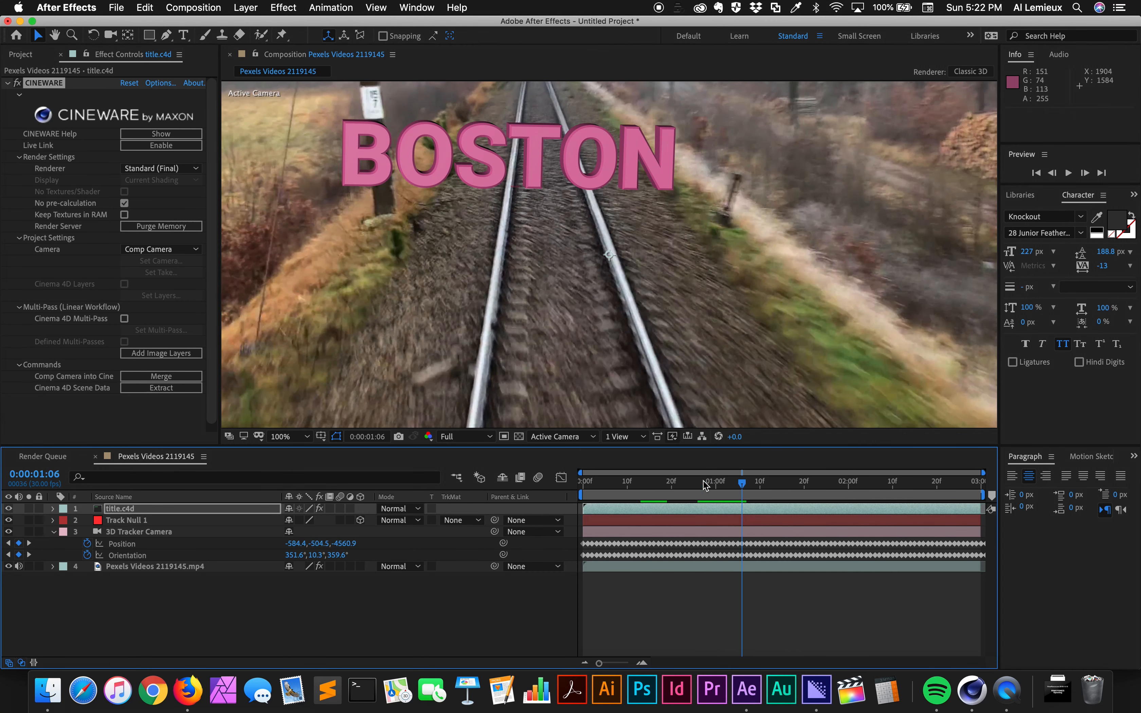